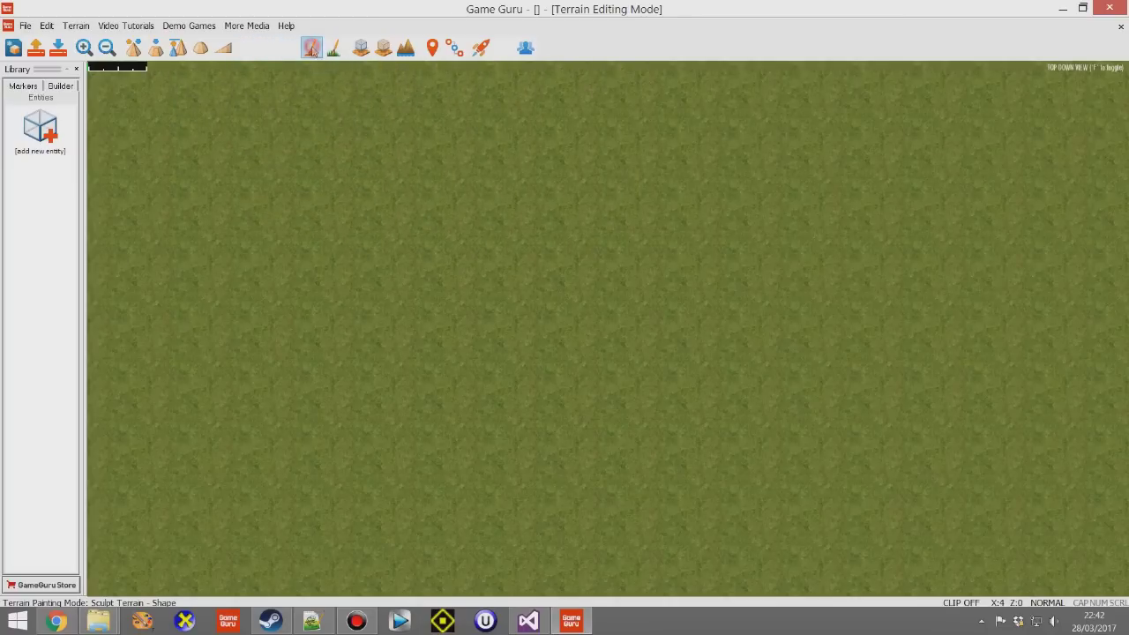
Start painting terrain textures, paint a test patch of rock on the grass and erase it again
click(312, 49)
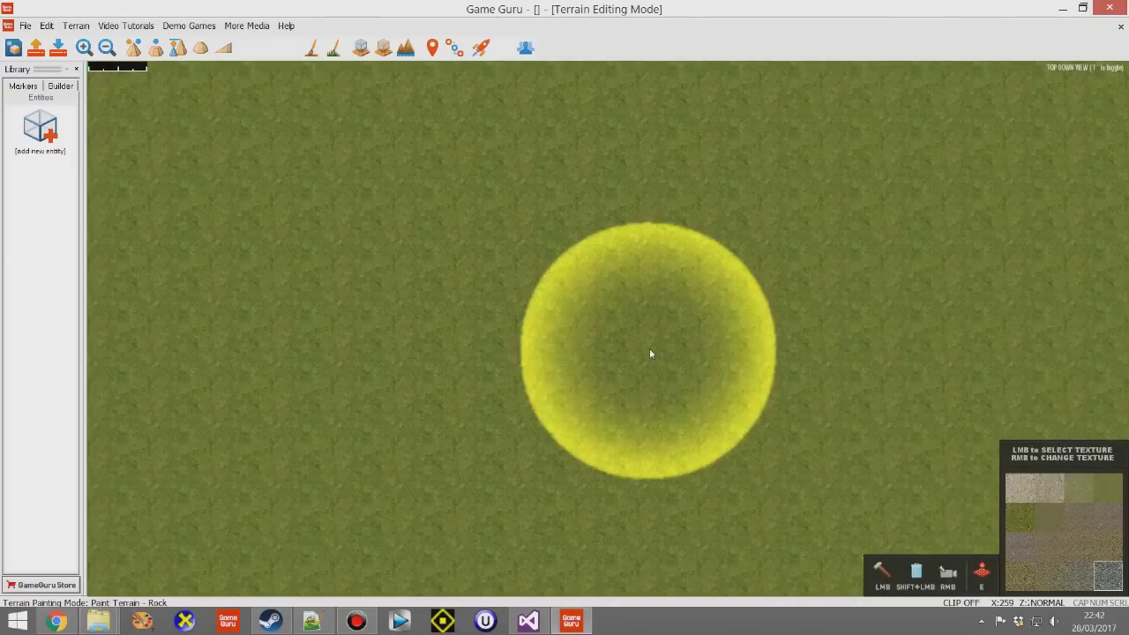
mouse_move(467, 262)
mouse_down()
mouse_move(484, 313)
mouse_move(450, 286)
mouse_move(500, 281)
mouse_up()
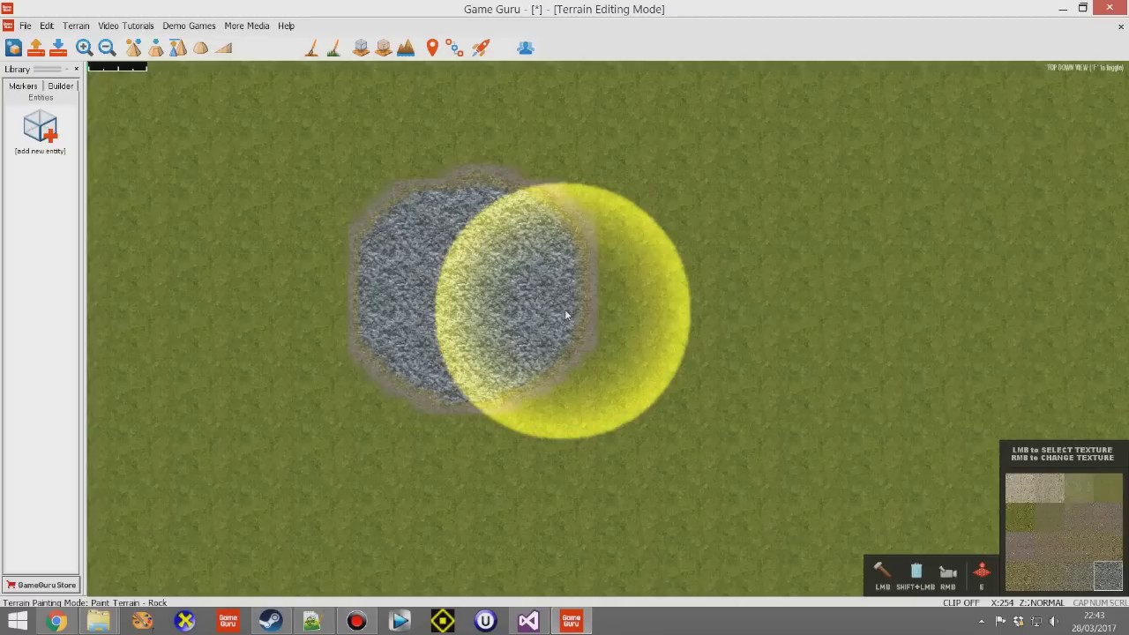
mouse_move(551, 317)
shift+mouse_down()
mouse_move(448, 282)
mouse_move(468, 288)
mouse_move(336, 321)
mouse_move(398, 383)
shift+mouse_up()
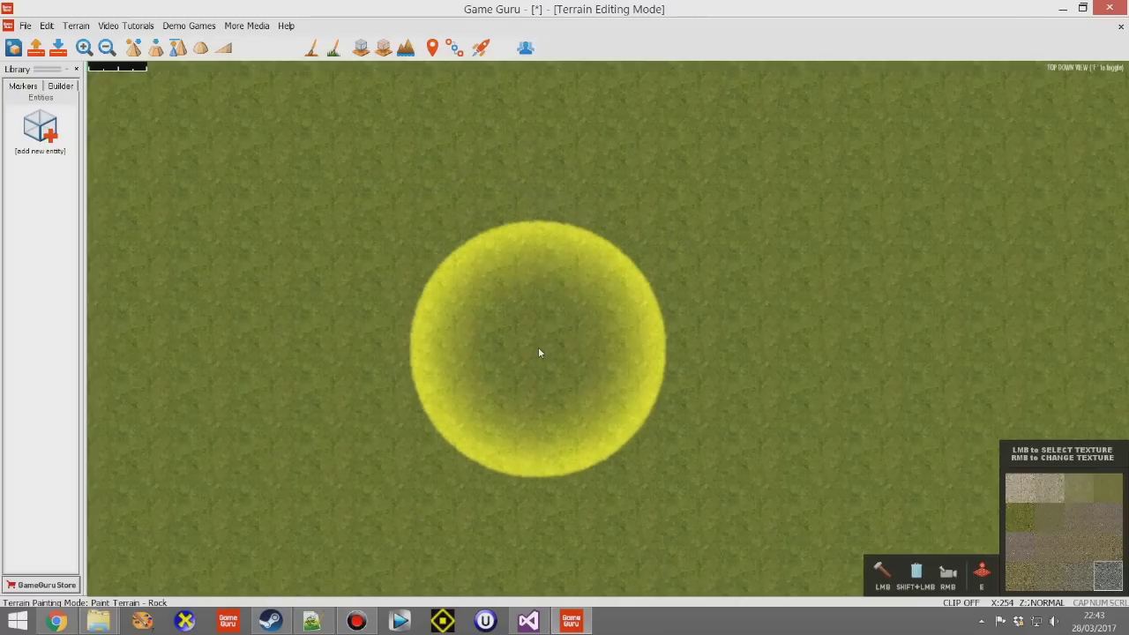
Change to the free flight view and paint a large rounded patch of rock texture on the grass
key(f)
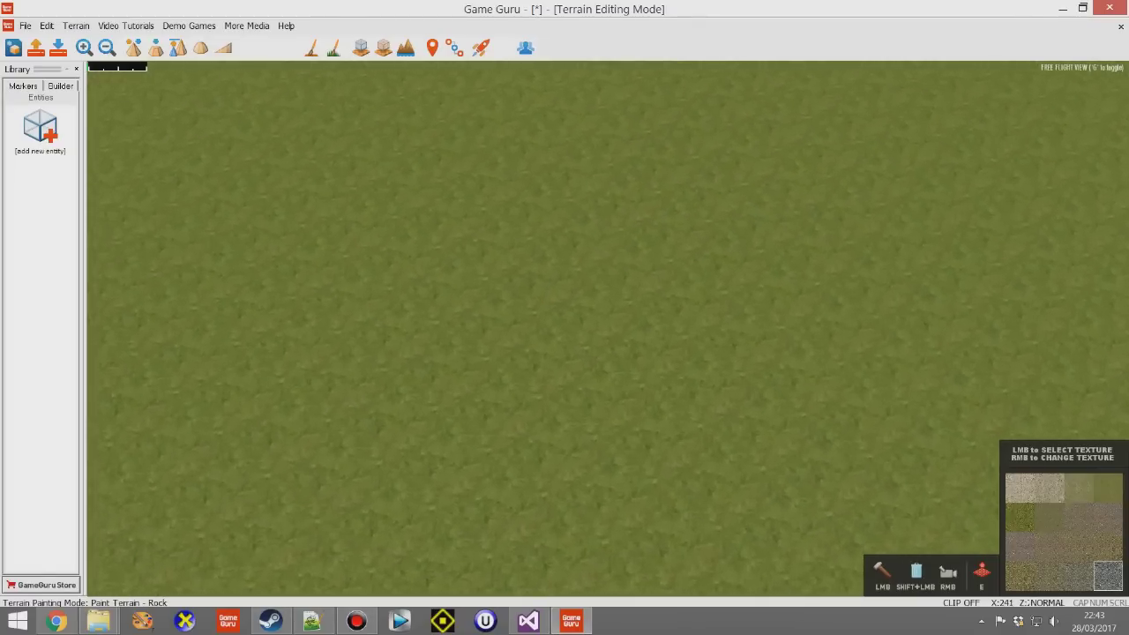
right_drag(608, 328, 530, 388)
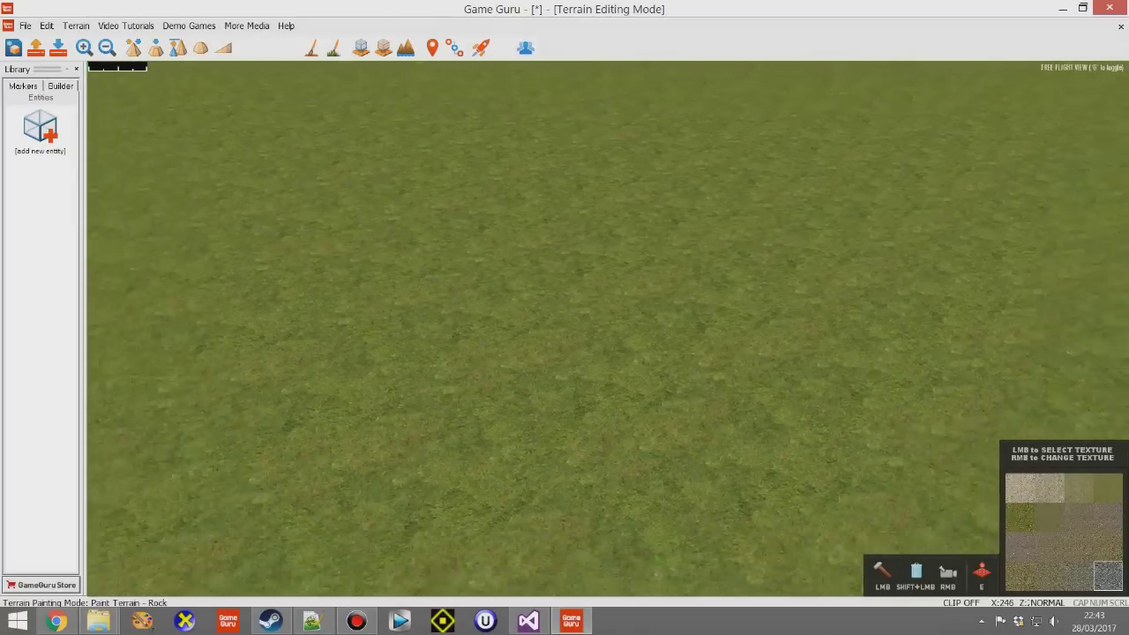
mouse_move(497, 305)
mouse_down()
mouse_move(555, 273)
mouse_move(502, 321)
mouse_move(497, 303)
mouse_up()
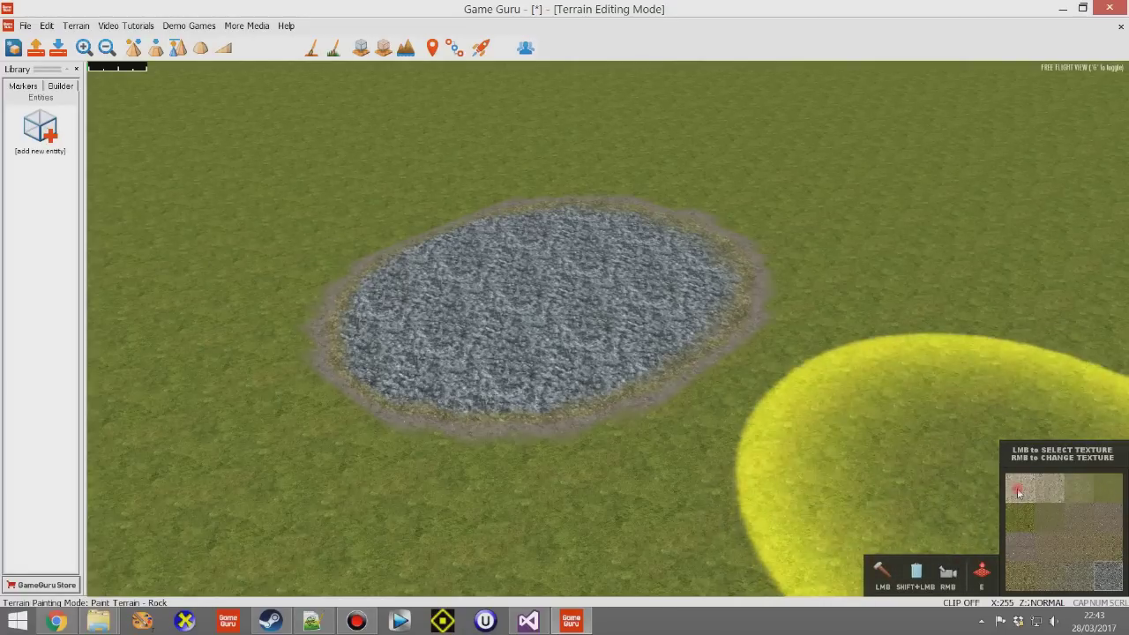
Paint over the rock patch with the pale first texture, and cover it again with the rock texture
mouse_move(532, 270)
mouse_down()
mouse_move(444, 353)
mouse_move(542, 480)
mouse_move(584, 262)
mouse_up()
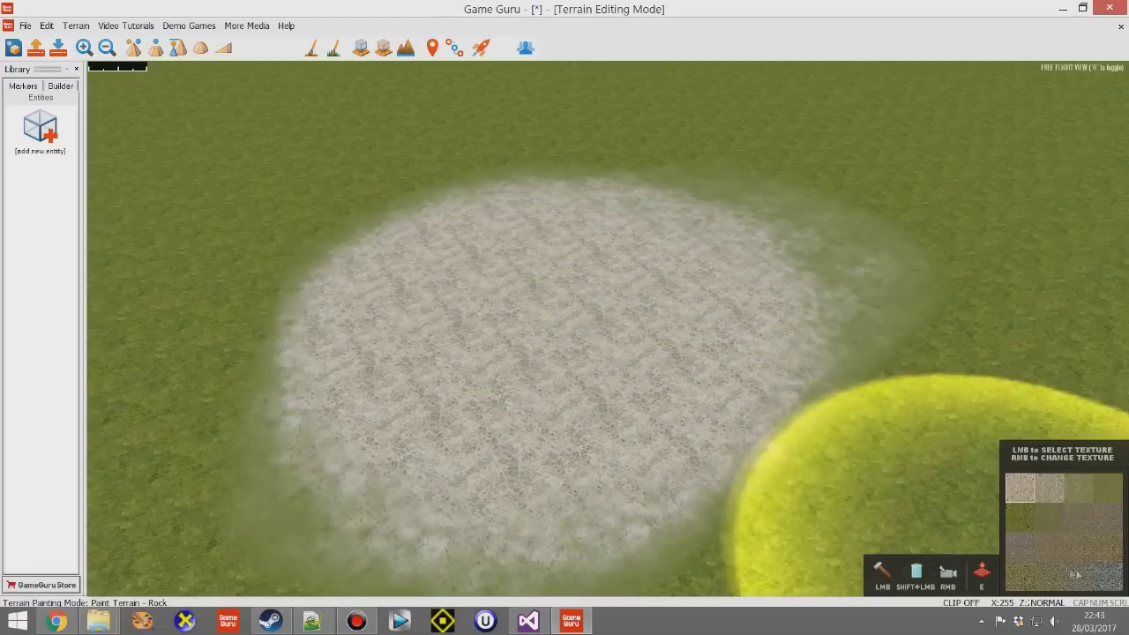
click(1103, 581)
mouse_move(618, 353)
mouse_down()
mouse_move(529, 415)
mouse_move(648, 403)
mouse_move(582, 436)
mouse_move(491, 379)
mouse_move(732, 370)
mouse_up()
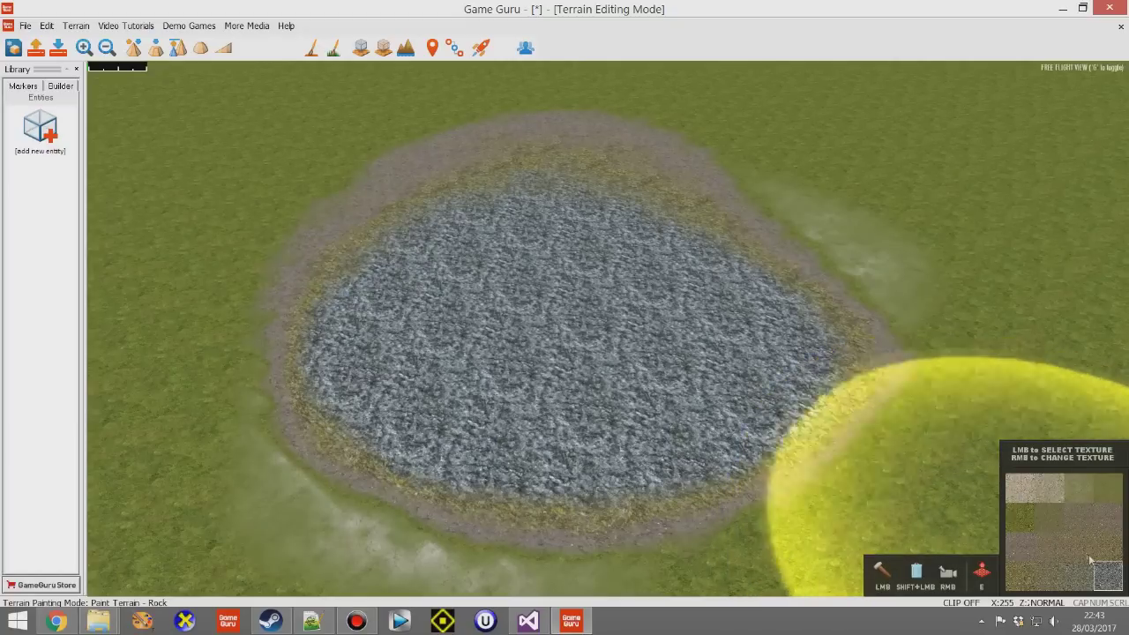
Replace the rock texture, last in the palette, with the yellow cobblestone image at the end of the texturesource folder
right_click(1111, 578)
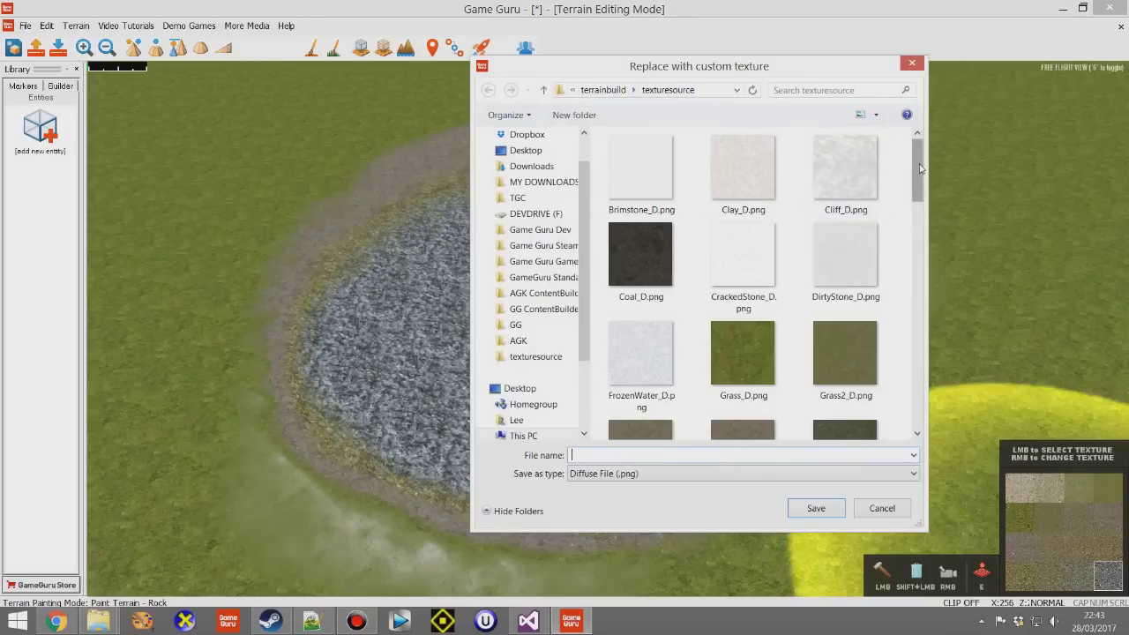
drag(919, 166, 914, 384)
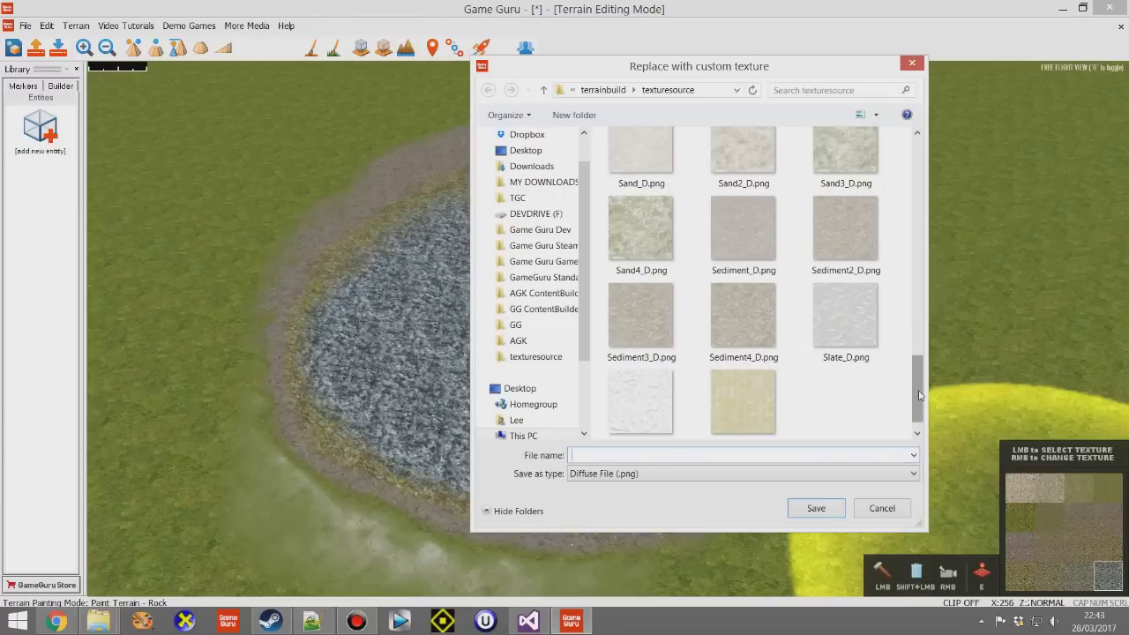
double_click(751, 406)
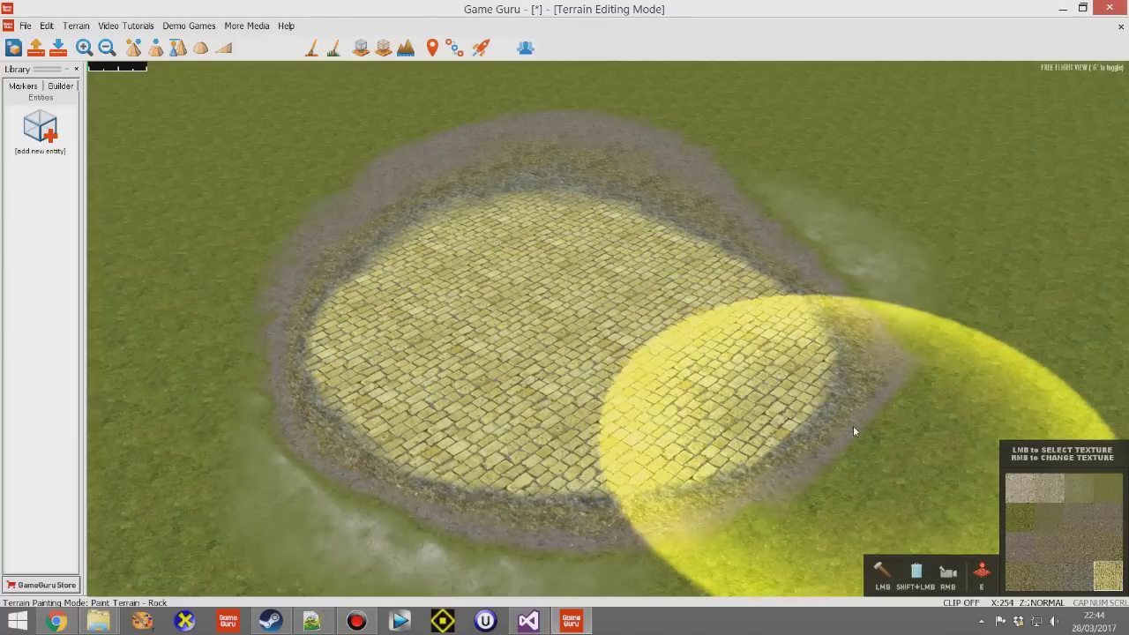
Extend the cobblestone area by painting more of the yellow cobblestone texture onto the surrounding grass
mouse_move(728, 230)
mouse_down()
mouse_move(844, 236)
mouse_move(454, 325)
mouse_move(253, 208)
mouse_move(491, 369)
mouse_move(407, 441)
mouse_move(527, 395)
mouse_up()
mouse_move(527, 396)
right_down()
mouse_move(516, 221)
mouse_move(476, 291)
mouse_move(617, 309)
mouse_move(459, 322)
mouse_move(688, 322)
mouse_move(706, 308)
right_up()
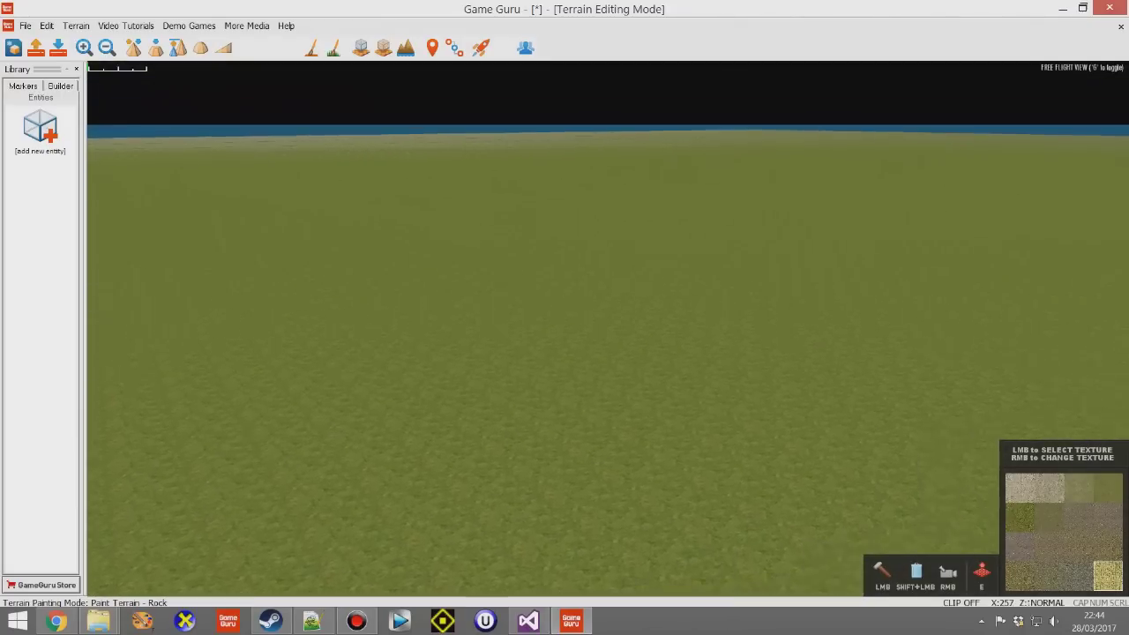
mouse_move(600, 268)
right_down()
mouse_move(600, 317)
mouse_move(569, 344)
mouse_move(571, 357)
right_up()
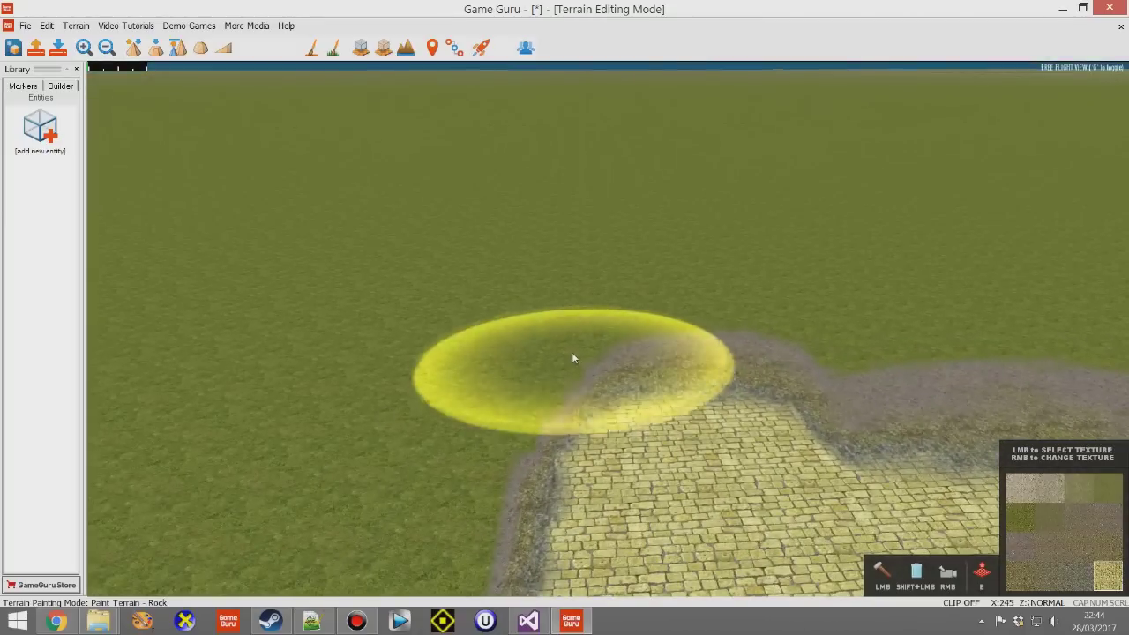
Replace the base grass texture with the custom texture Brimstone_D.png
right_click(1026, 521)
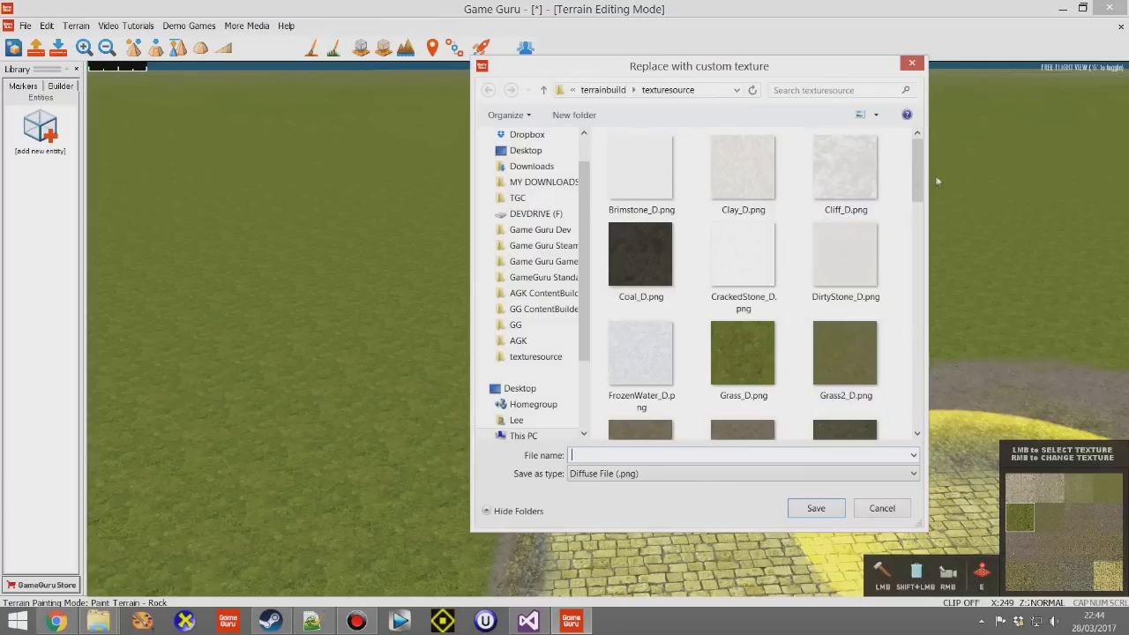
mouse_move(920, 177)
mouse_down()
mouse_move(918, 338)
mouse_move(919, 175)
mouse_up()
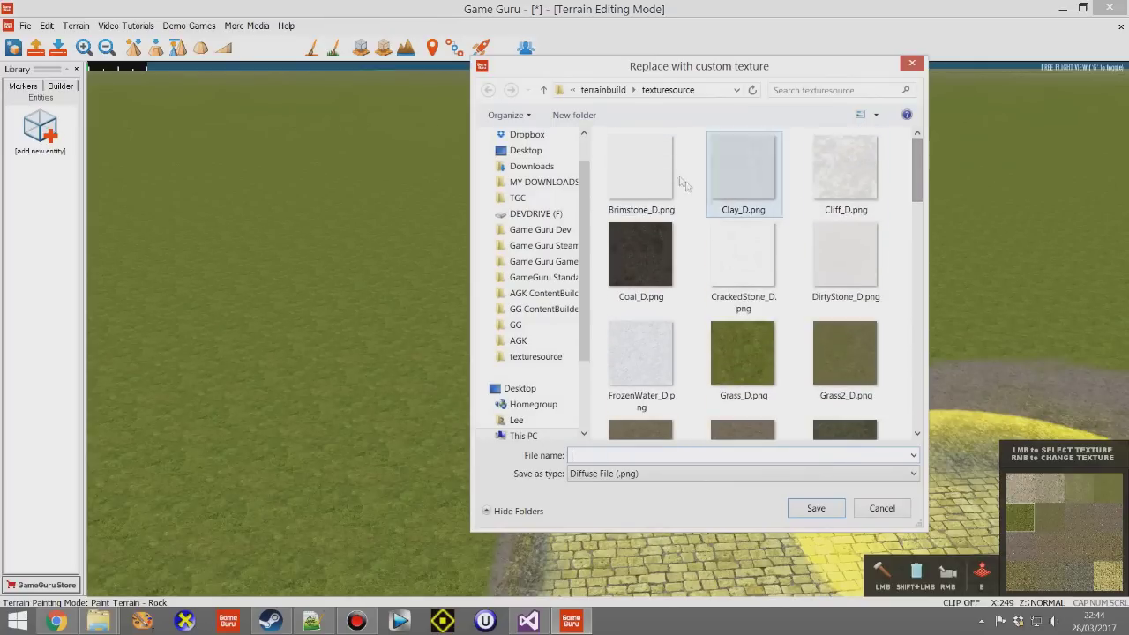
double_click(650, 174)
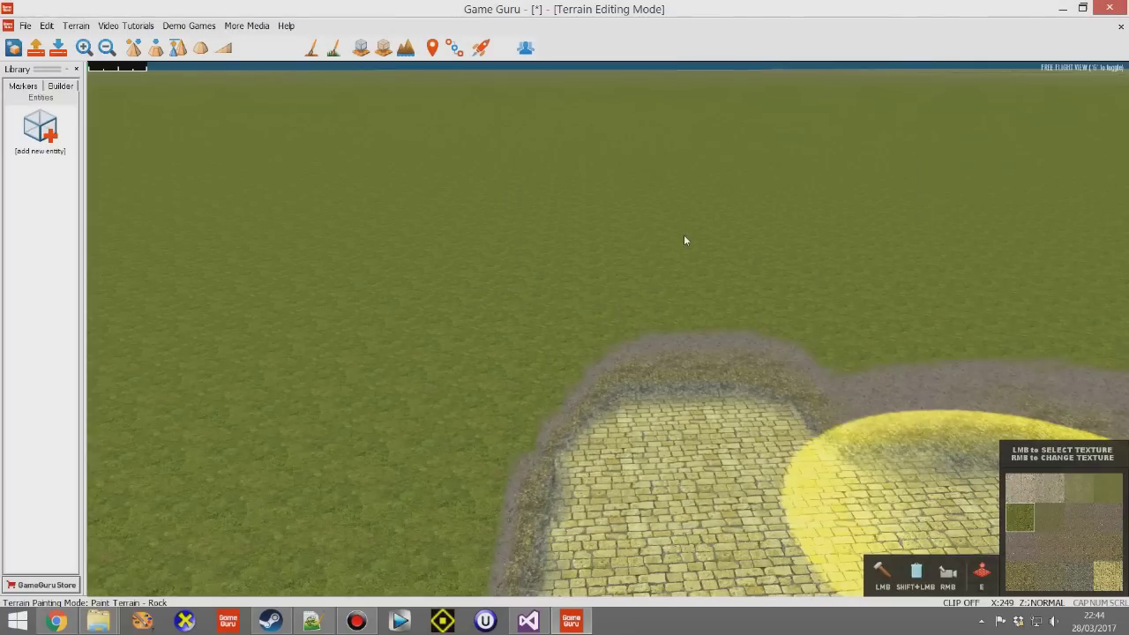
key(bracketright)
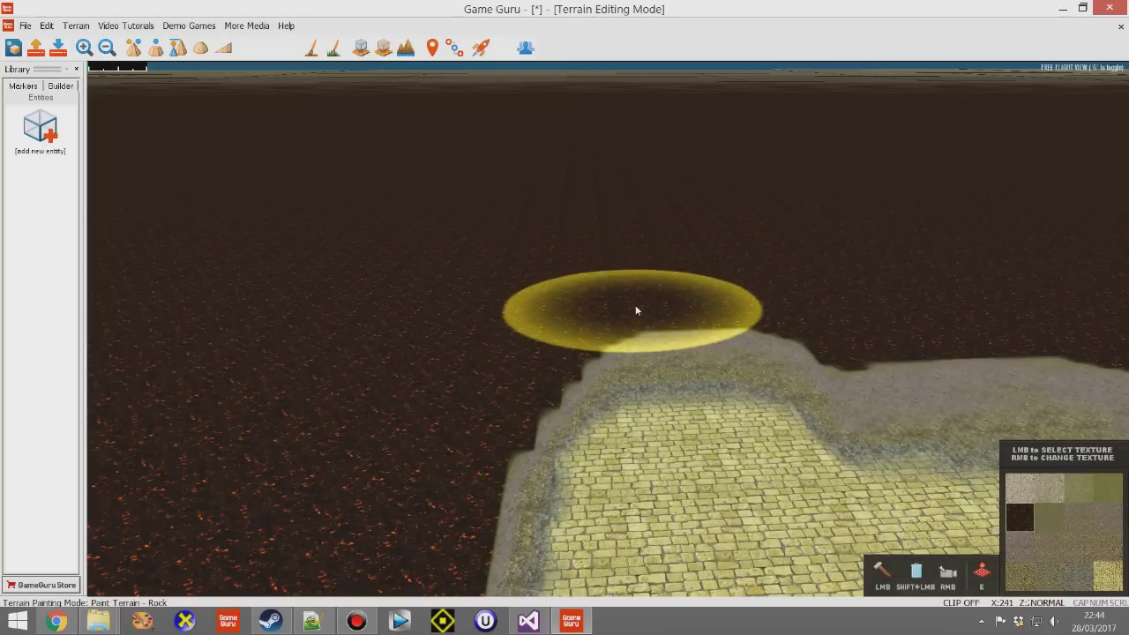
Examine the brimstone ground and its border with the cobblestone area from near and far
mouse_move(611, 325)
right_down()
mouse_move(538, 305)
mouse_move(556, 344)
mouse_move(556, 291)
mouse_move(556, 349)
mouse_move(602, 326)
mouse_move(593, 327)
mouse_move(593, 358)
mouse_move(604, 358)
mouse_move(615, 319)
mouse_move(684, 340)
mouse_move(622, 335)
mouse_move(644, 351)
mouse_move(668, 326)
right_up()
key(w)
key(w)
key(s)
key(s)
key(w)
key(s)
key(w)
key(s)
key(s)
key(w)
key(s)
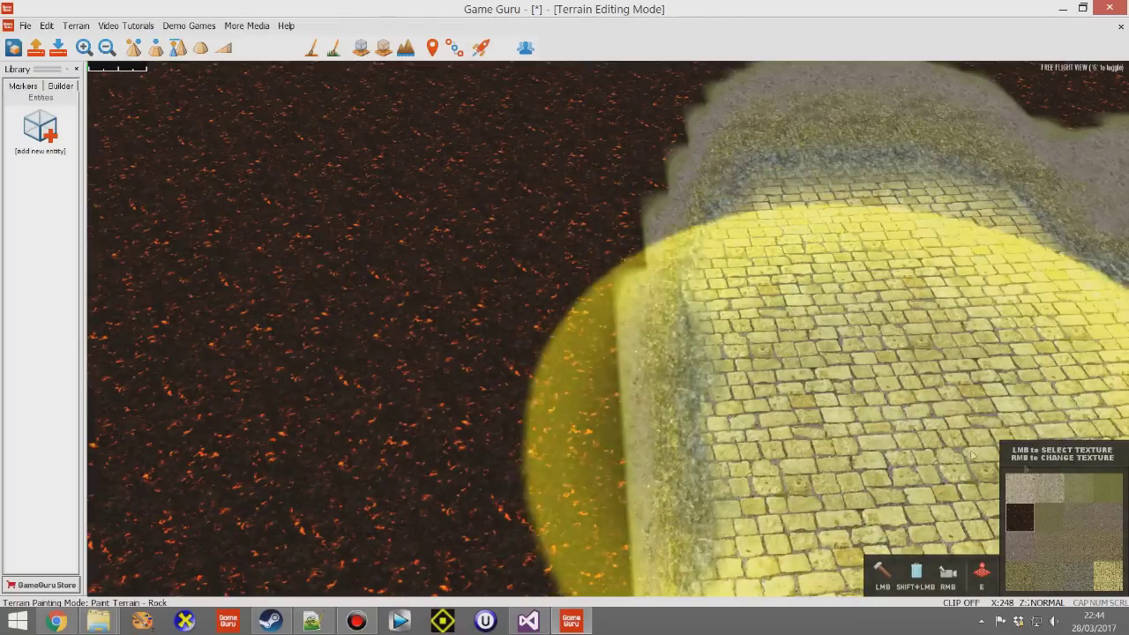
Paint a large patch of the pale first texture beside the paved area and add a yellow cobblestone patch in its middle
mouse_move(836, 430)
mouse_down()
mouse_move(583, 353)
mouse_move(353, 344)
mouse_move(503, 379)
mouse_move(581, 382)
mouse_up()
key(s)
mouse_move(396, 315)
mouse_down()
mouse_move(741, 397)
mouse_move(759, 353)
mouse_move(606, 228)
mouse_up()
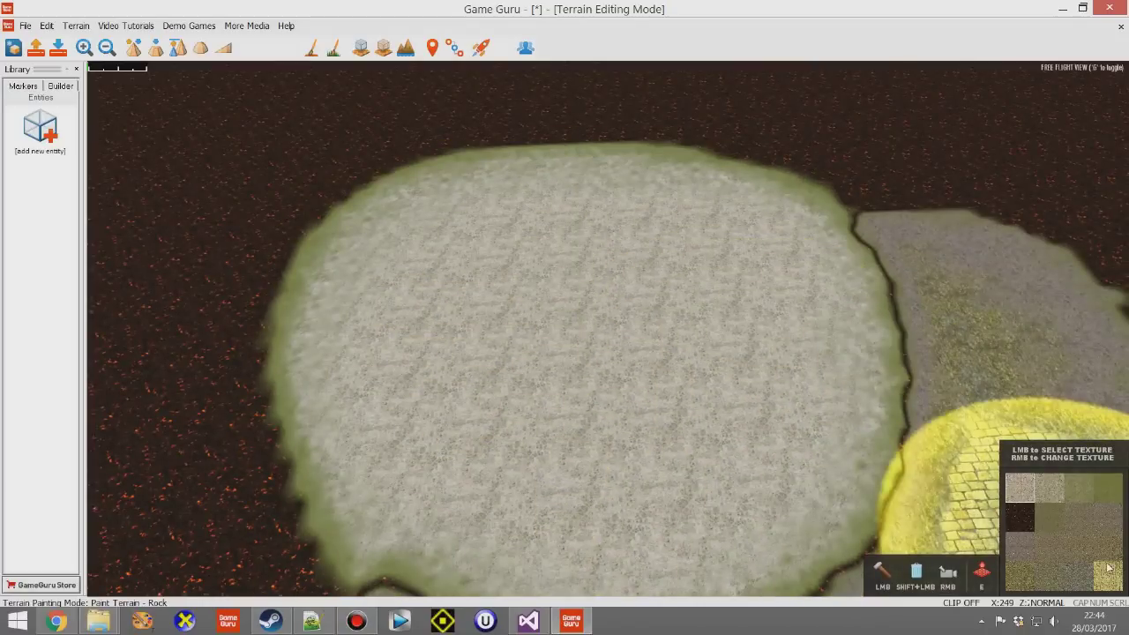
drag(606, 317, 620, 323)
Examine up close how the small cobblestone patch blends into the pale ground around it
key(w)
mouse_move(559, 332)
right_down()
mouse_move(485, 327)
mouse_move(581, 329)
mouse_move(556, 333)
mouse_move(565, 362)
mouse_move(626, 346)
mouse_move(599, 344)
right_up()
key(e)
key(w)
key(w)
key(s)
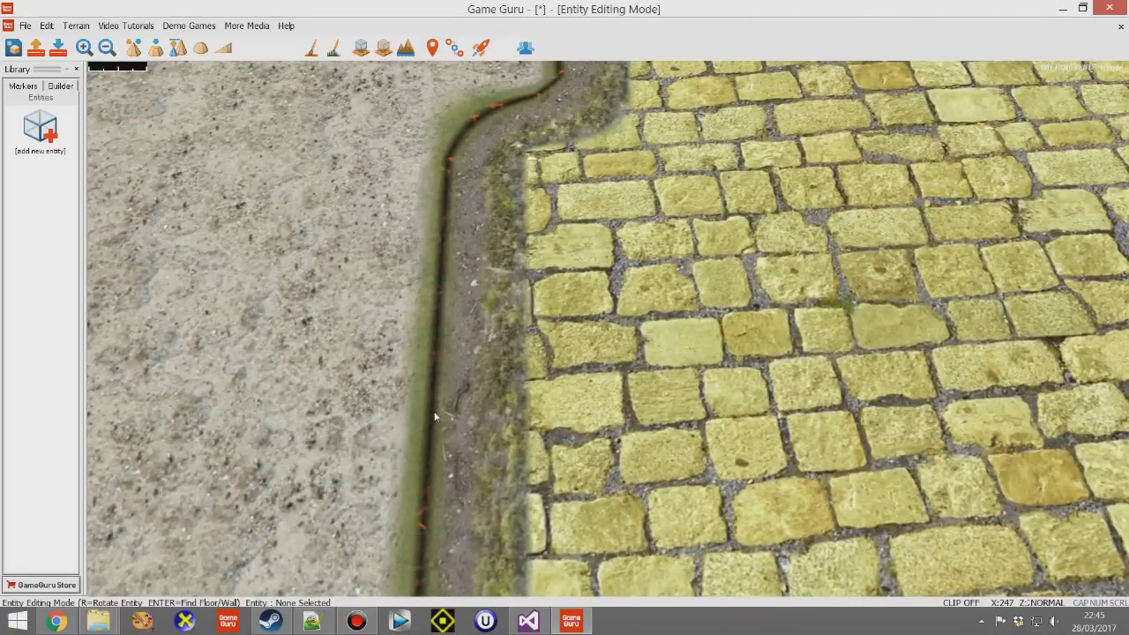
scroll(542, 411, down, 5)
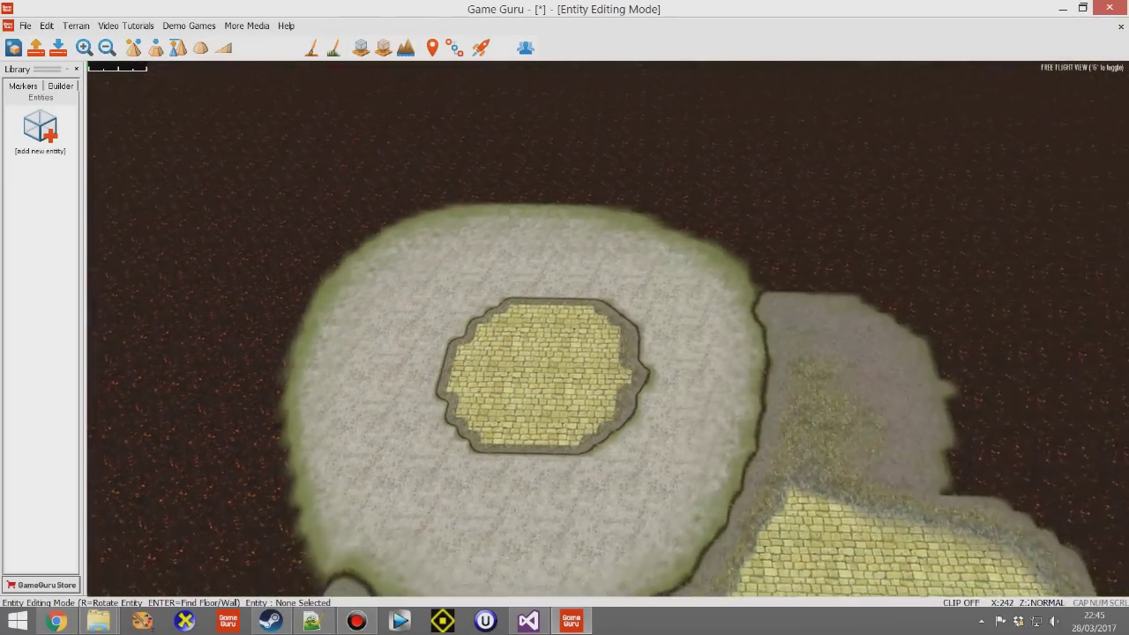
right_drag(608, 329, 482, 328)
scroll(608, 328, up, 3)
scroll(608, 328, up, 4)
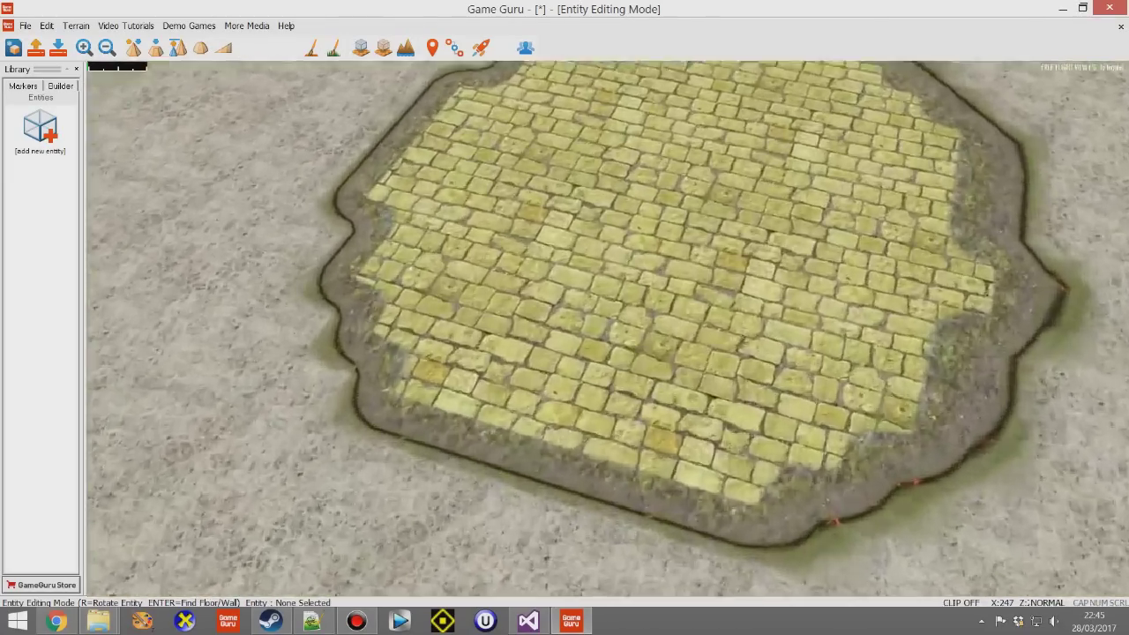
scroll(608, 328, down, 4)
right_drag(608, 328, 724, 304)
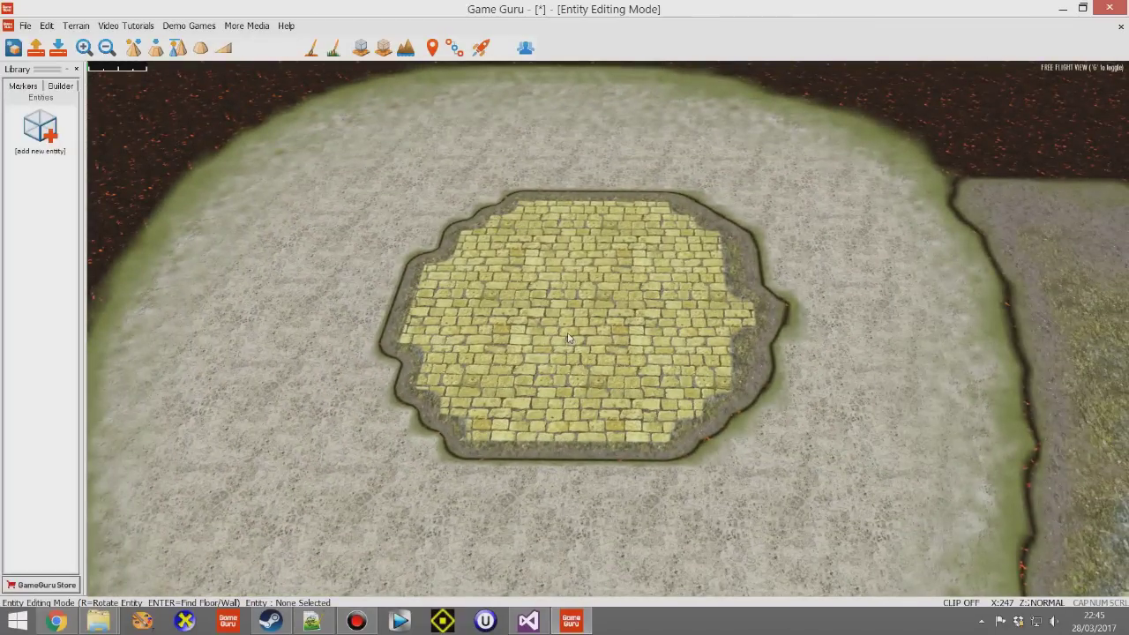
Return to terrain painting and replace the second palette texture with the yellow cobblestone image
click(311, 51)
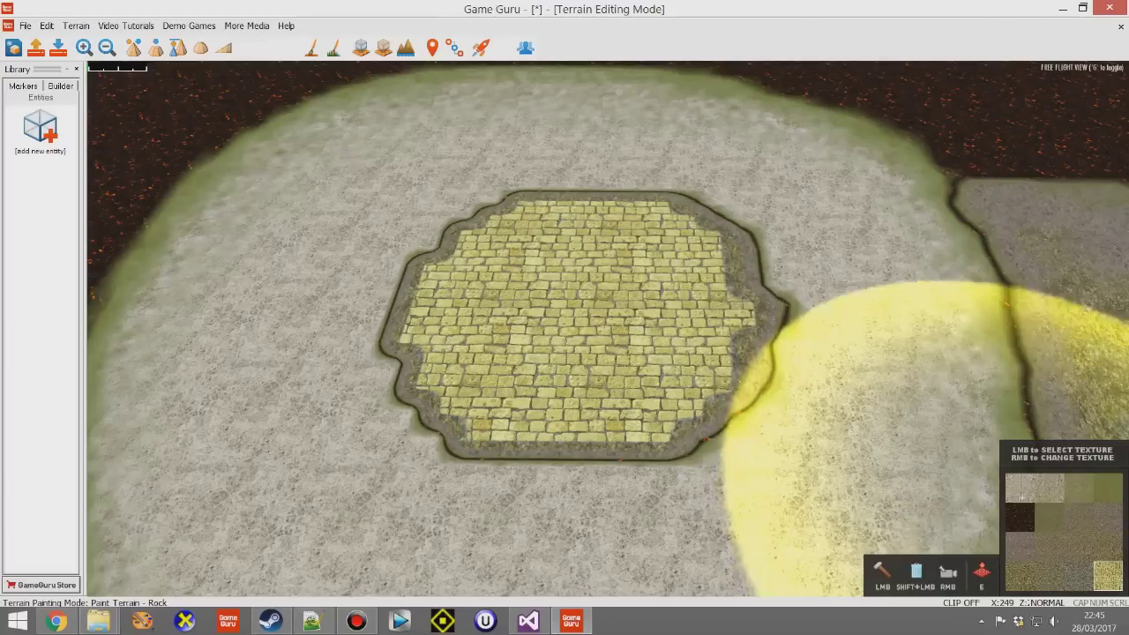
right_click(1056, 491)
drag(917, 173, 917, 413)
double_click(737, 385)
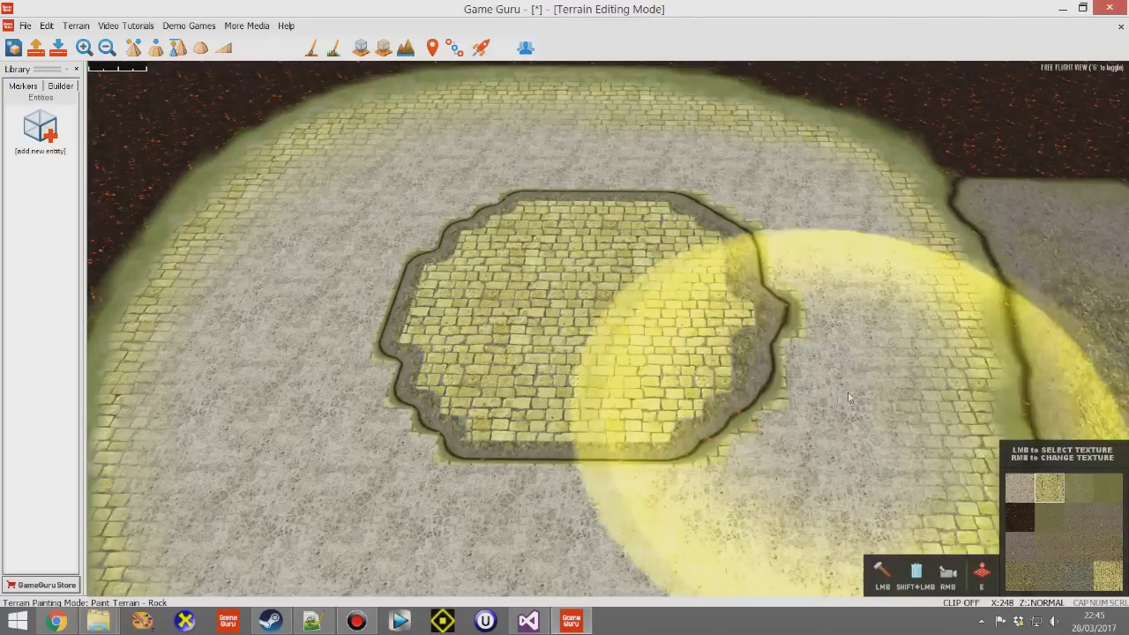
Cover the small cobblestone patch with the pale first texture and paint a new cobblestone circle in its centre using the second texture
click(1018, 483)
scroll(970, 476, down, 3)
mouse_move(798, 424)
mouse_down()
mouse_move(569, 447)
mouse_move(634, 237)
mouse_move(370, 473)
mouse_move(618, 442)
mouse_move(575, 405)
mouse_move(838, 426)
mouse_up()
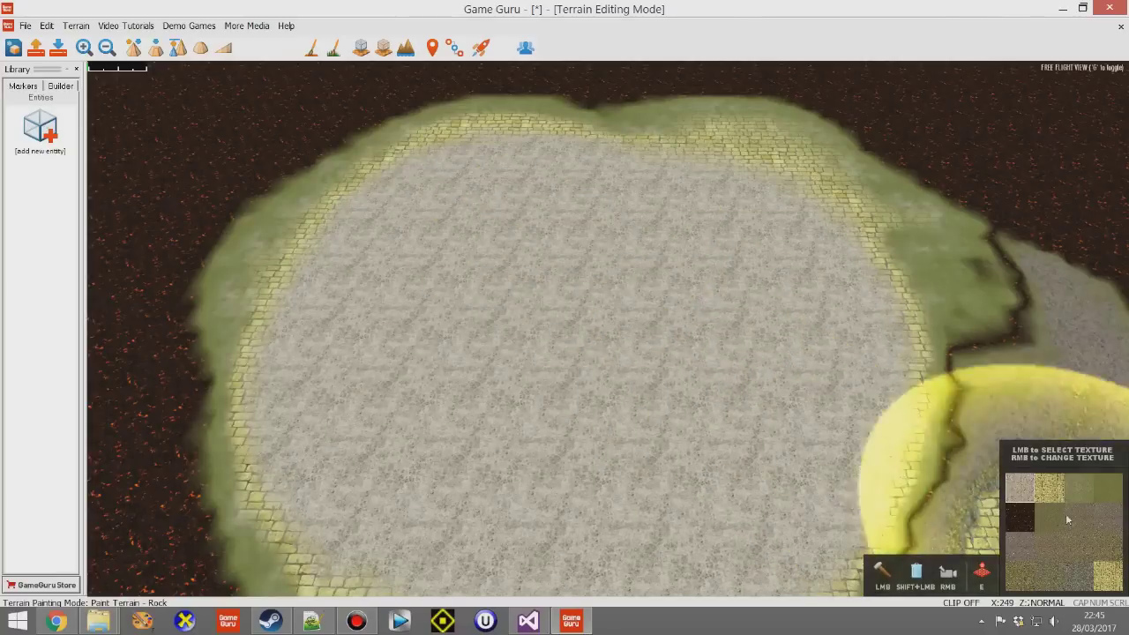
click(1049, 489)
drag(605, 357, 643, 384)
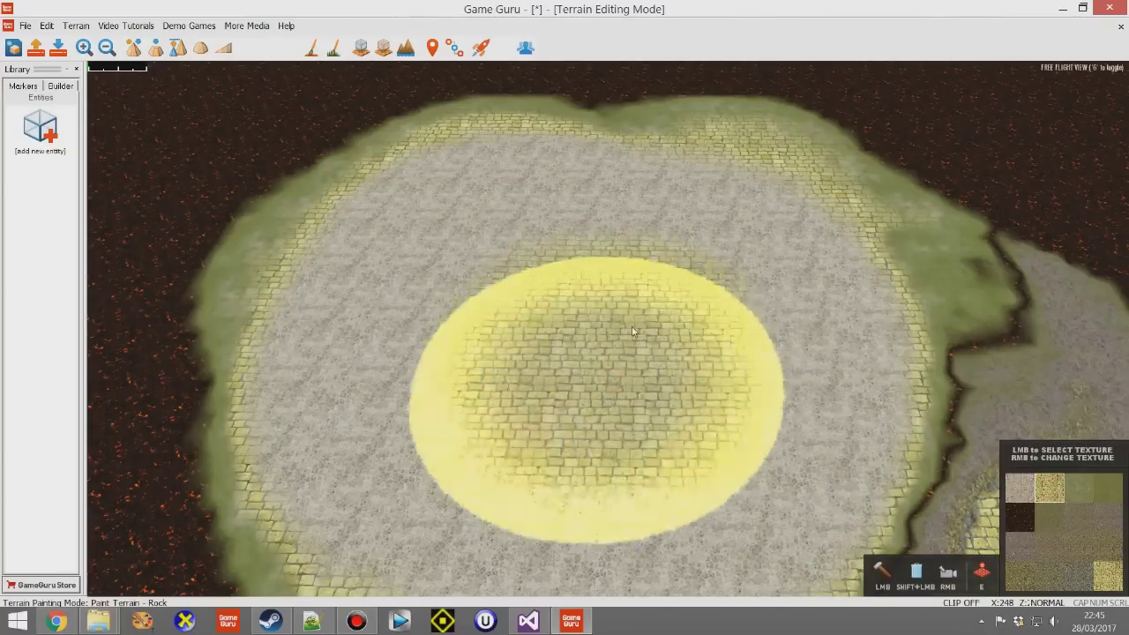
Examine the blending between the new cobblestone circle, the pale ground and the outer edges up close
key(w)
mouse_move(570, 364)
right_down()
mouse_move(414, 362)
mouse_move(459, 353)
mouse_move(450, 349)
right_up()
key(a)
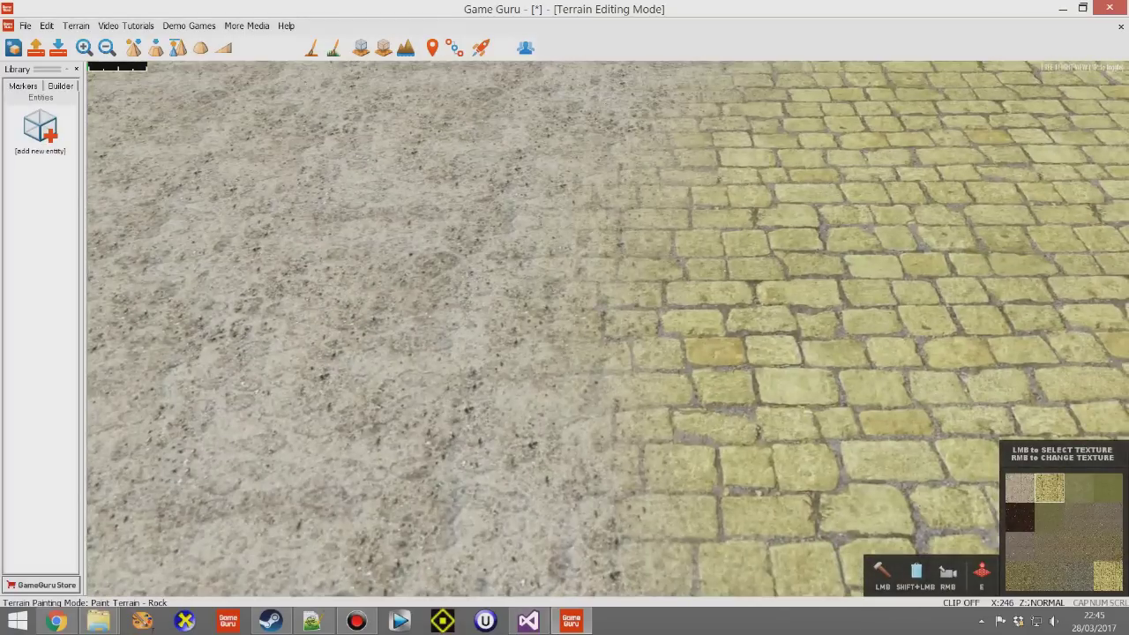
key(Left)
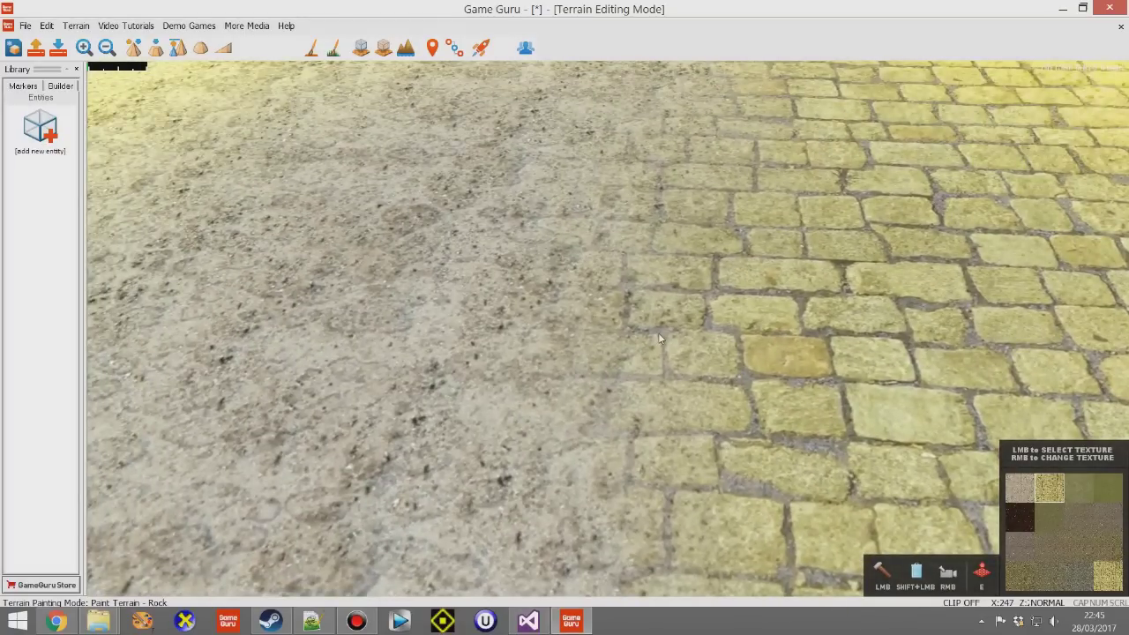
scroll(658, 338, down, 10)
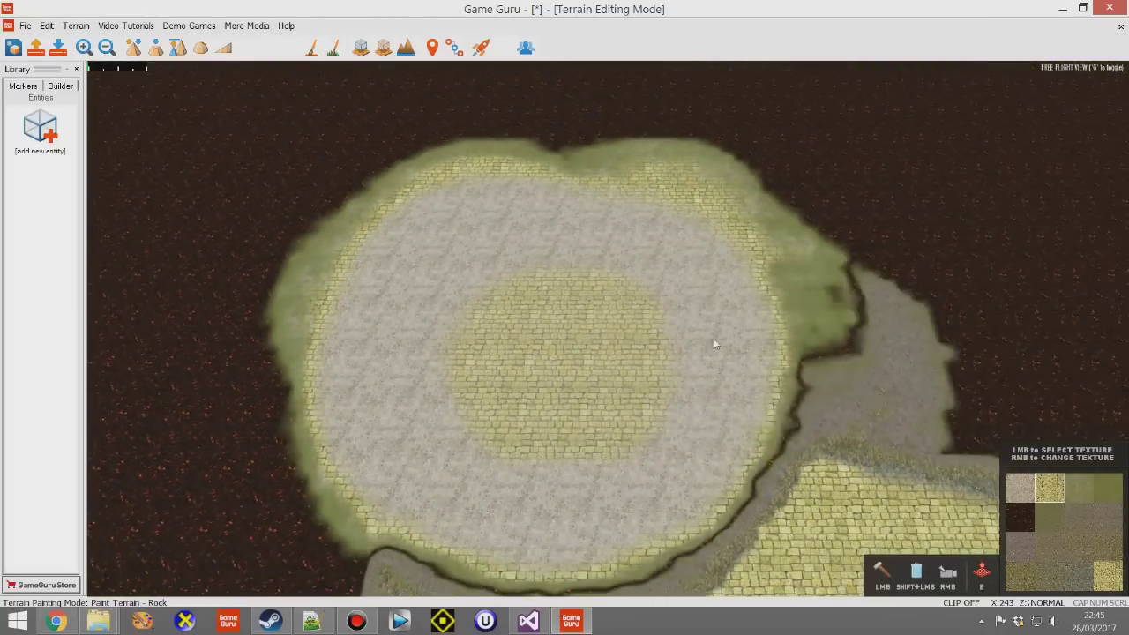
mouse_move(714, 344)
mouse_down()
mouse_move(680, 340)
mouse_move(645, 384)
mouse_up()
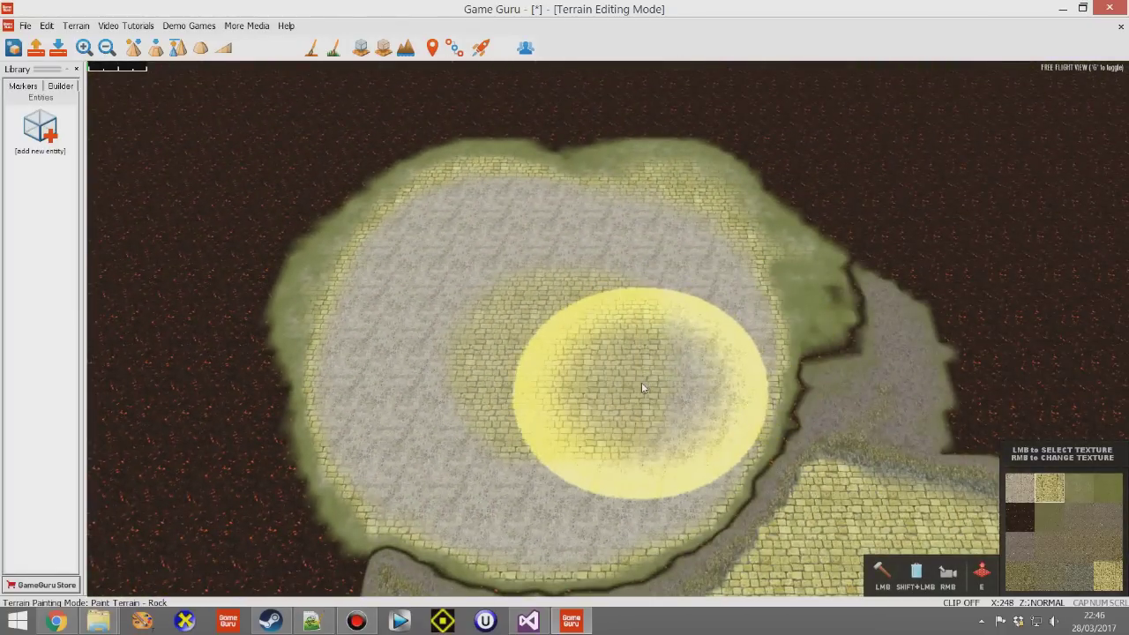
key(w)
mouse_move(549, 394)
right_down()
mouse_move(520, 327)
mouse_move(521, 379)
right_up()
key(w)
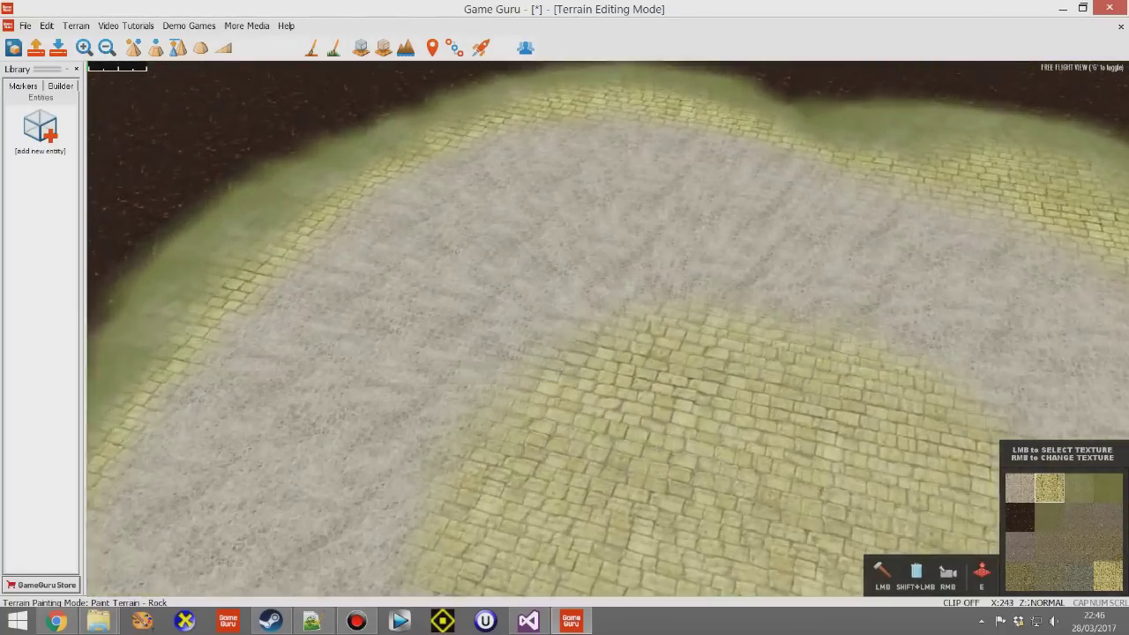
key(s)
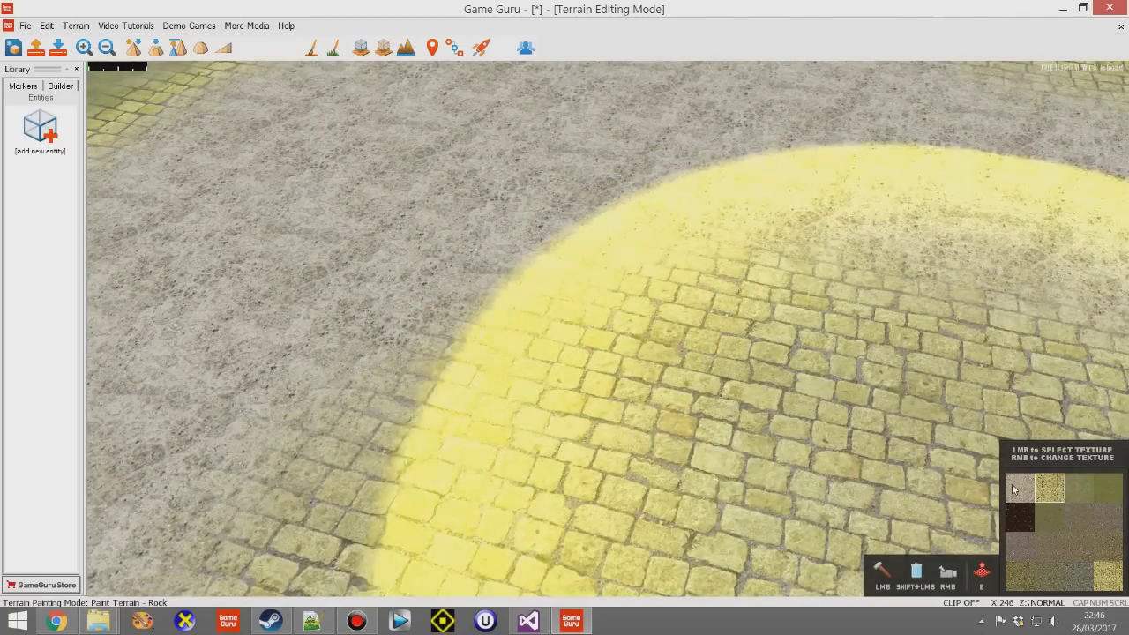
key(a)
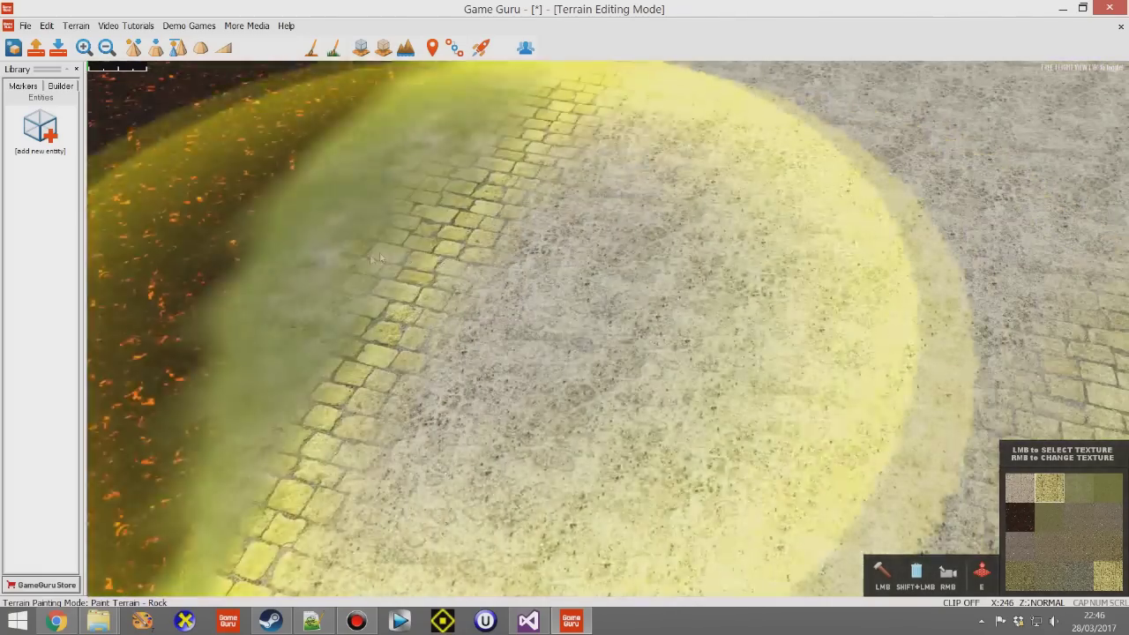
key(d)
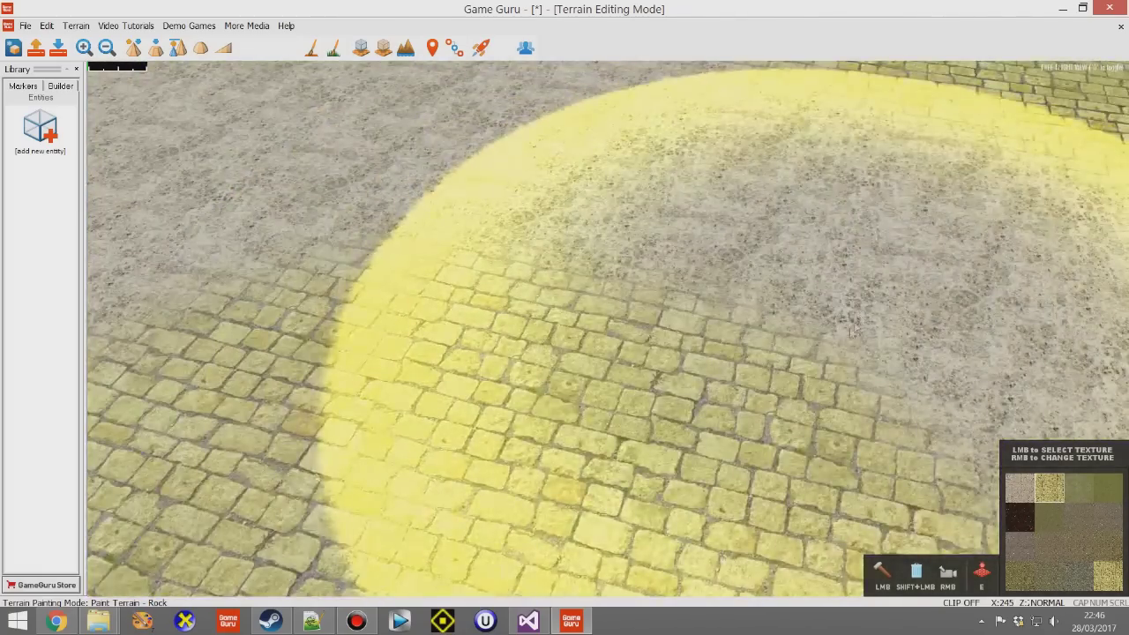
Replace the first palette texture with Brimstone_D.png and paint it outward over the ground beside the existing painted area
key(s)
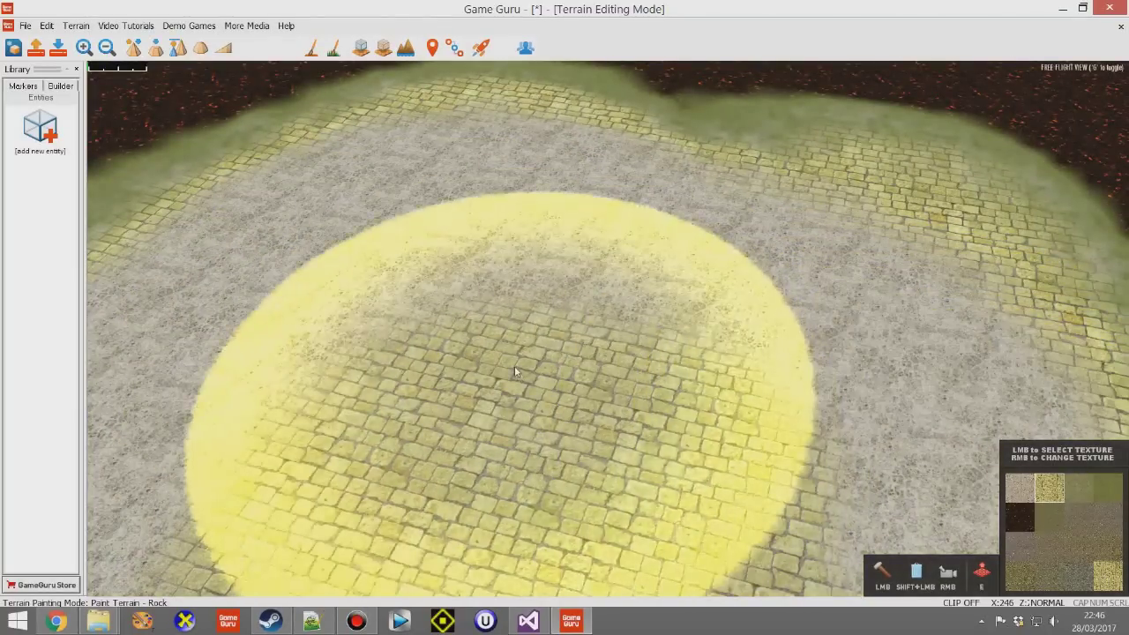
mouse_move(522, 374)
right_down()
mouse_move(509, 361)
mouse_move(509, 389)
right_up()
key(s)
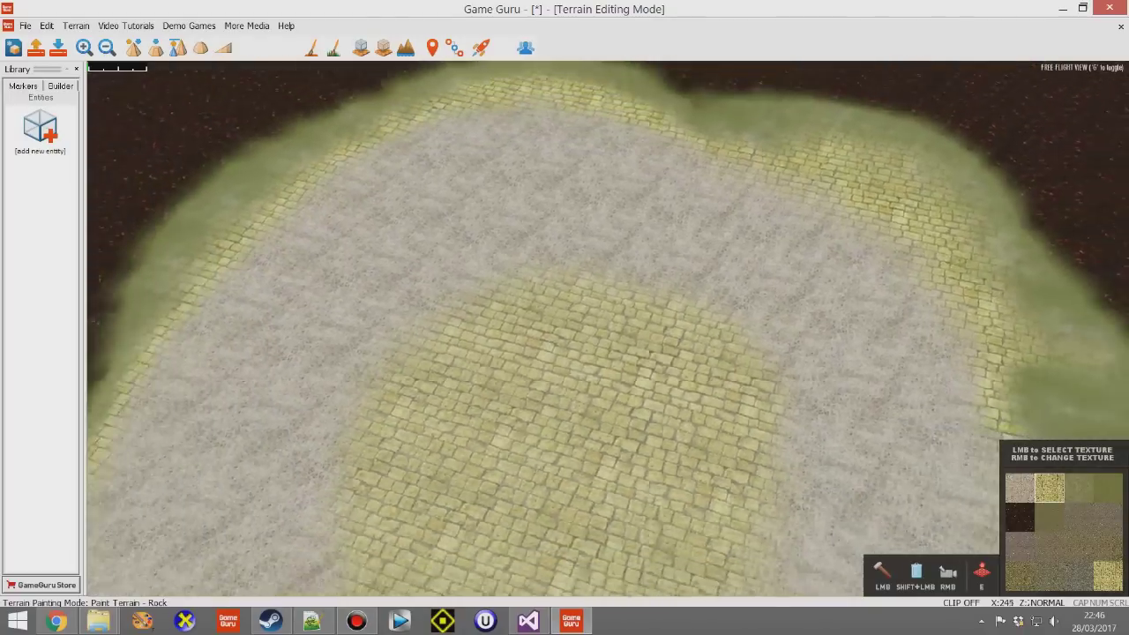
scroll(559, 374, down, 5)
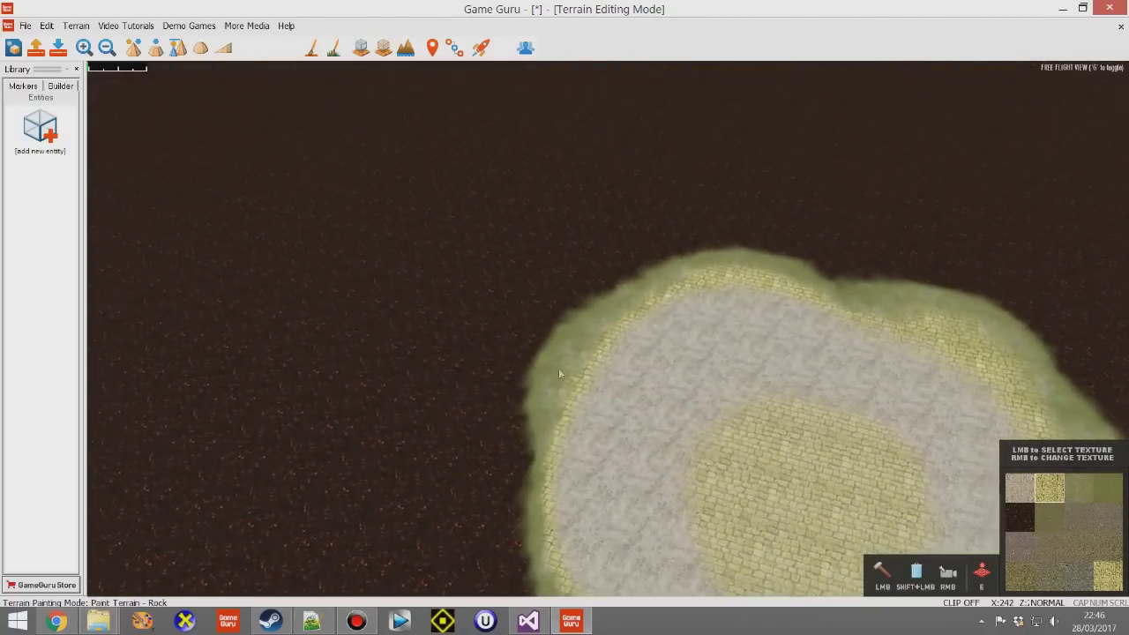
right_click(1024, 492)
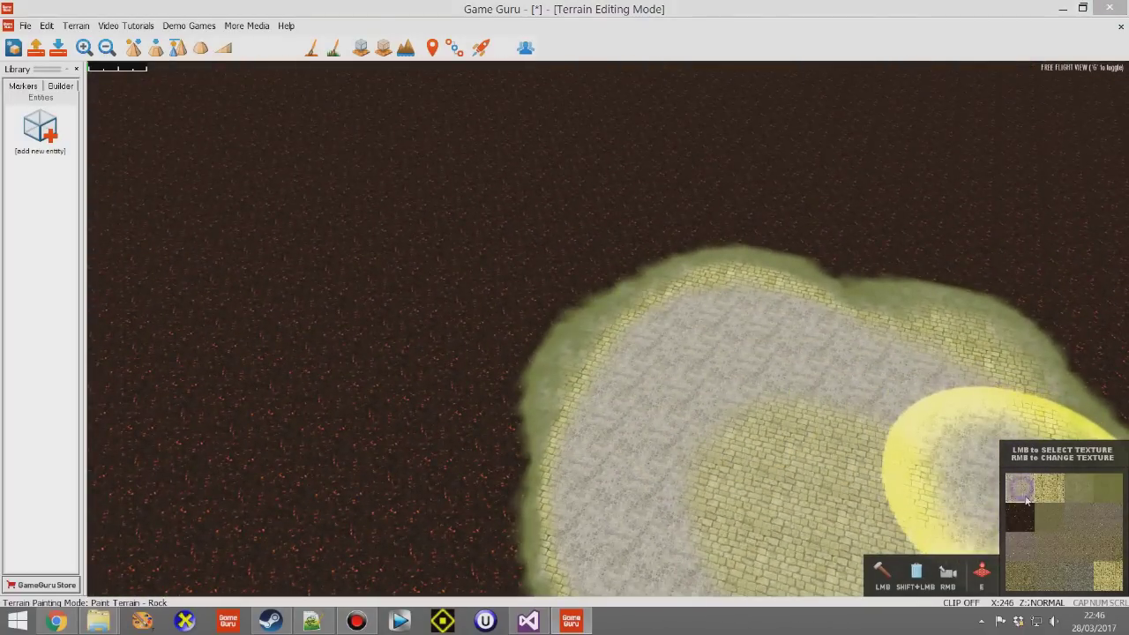
double_click(629, 181)
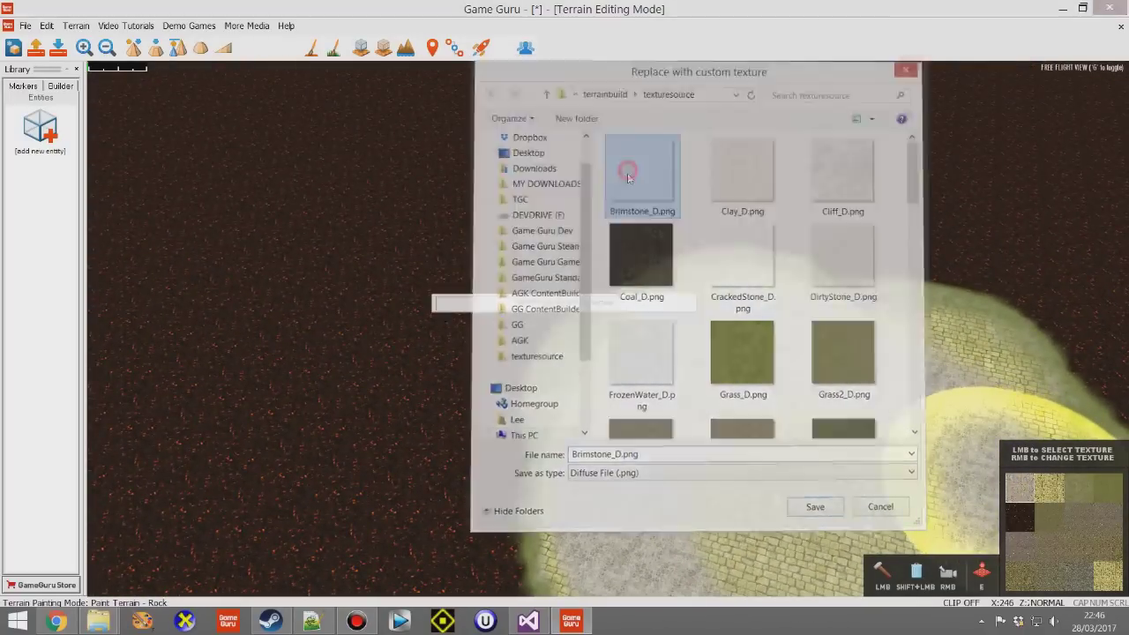
mouse_move(562, 353)
mouse_down()
mouse_move(570, 401)
mouse_move(550, 295)
mouse_move(396, 337)
mouse_move(392, 509)
mouse_move(361, 309)
mouse_move(448, 474)
mouse_move(547, 467)
mouse_up()
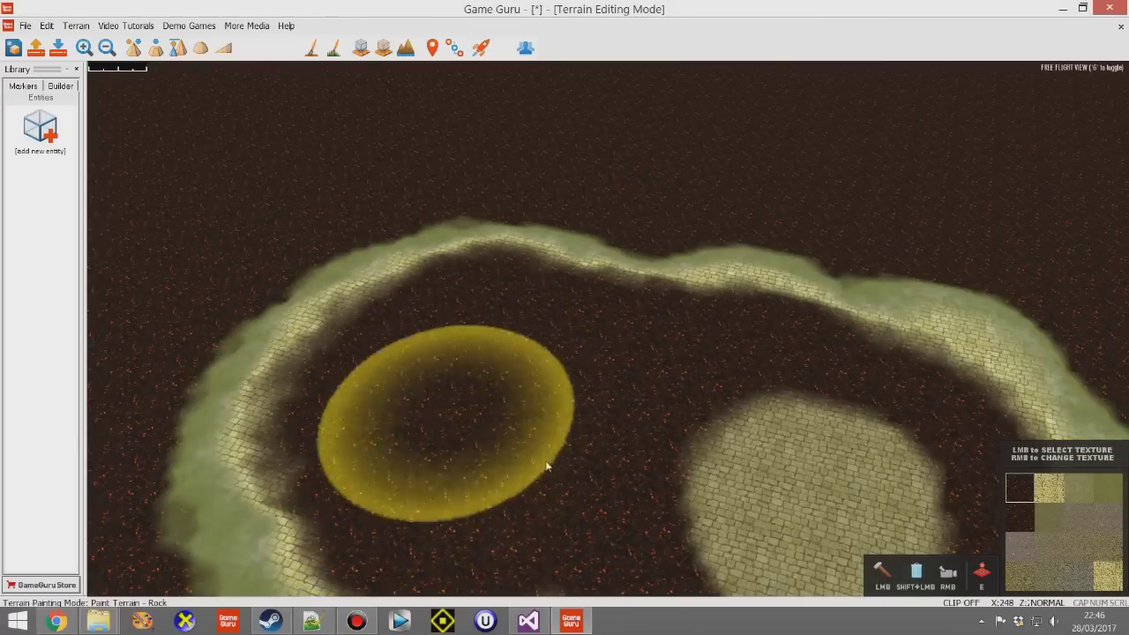
Replace the last palette texture with Ice_D.png and paint an ice circle over the edge of the cobblestone patch
right_click(1114, 580)
click(755, 277)
key(i)
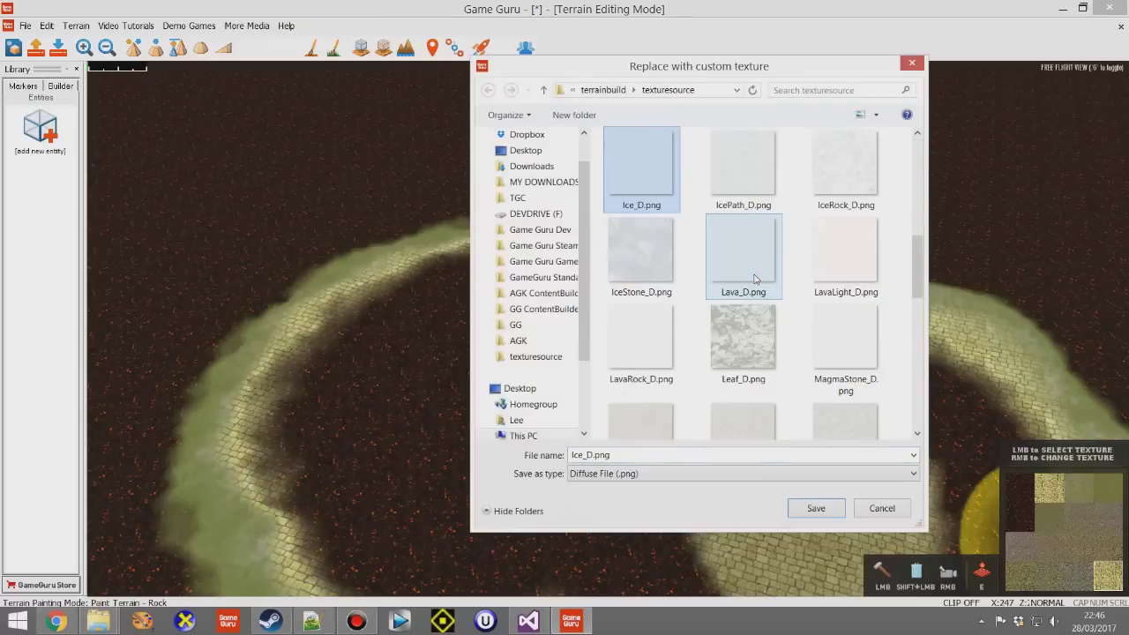
double_click(643, 165)
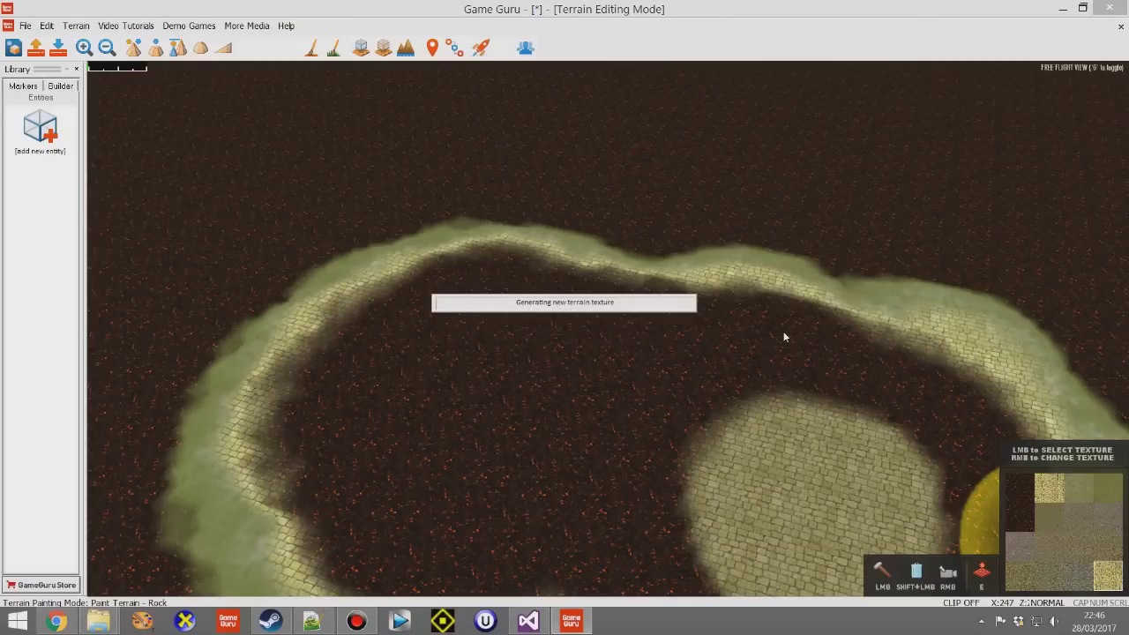
key(s)
key(d)
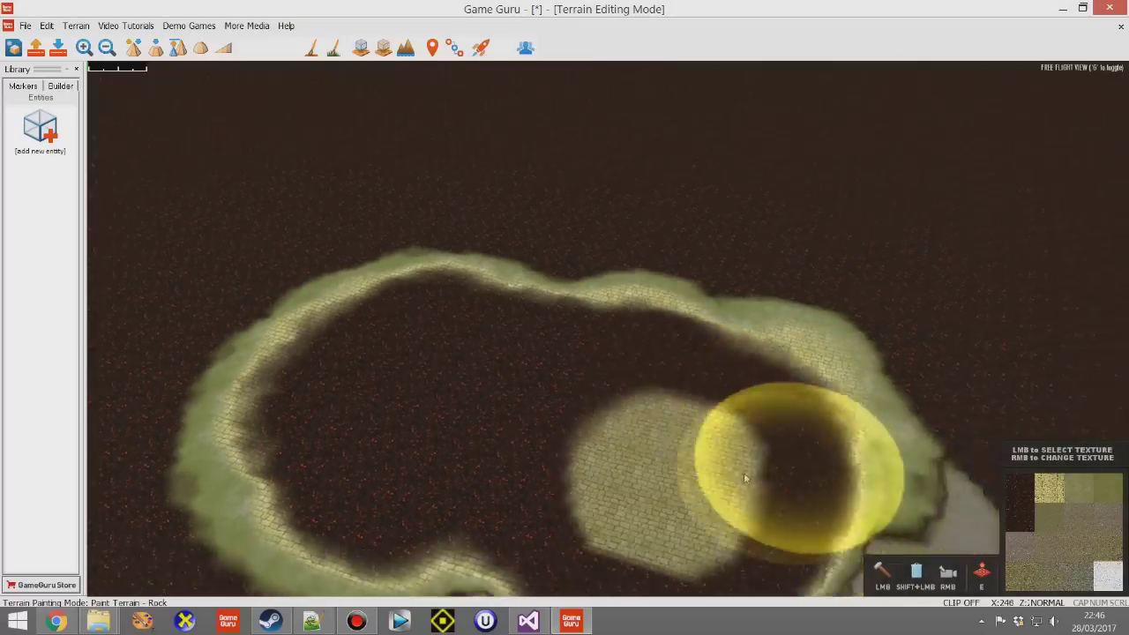
mouse_move(695, 409)
mouse_down()
mouse_move(730, 432)
mouse_move(754, 373)
mouse_move(742, 437)
mouse_up()
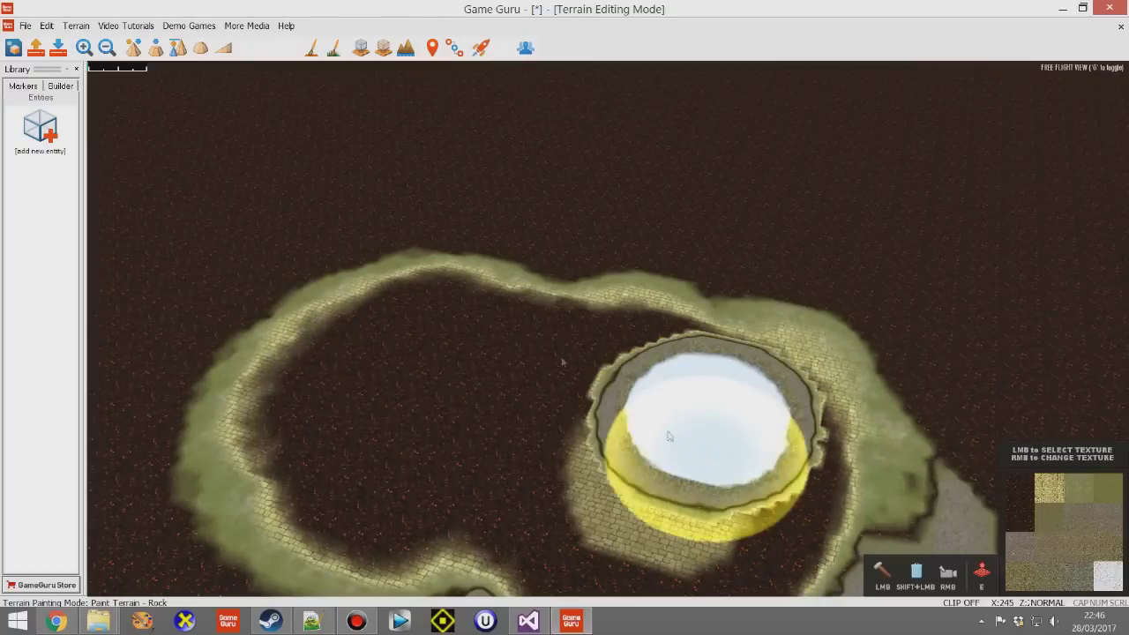
Sculpt the ice circle upward into a tall, steep mountain peak
click(130, 47)
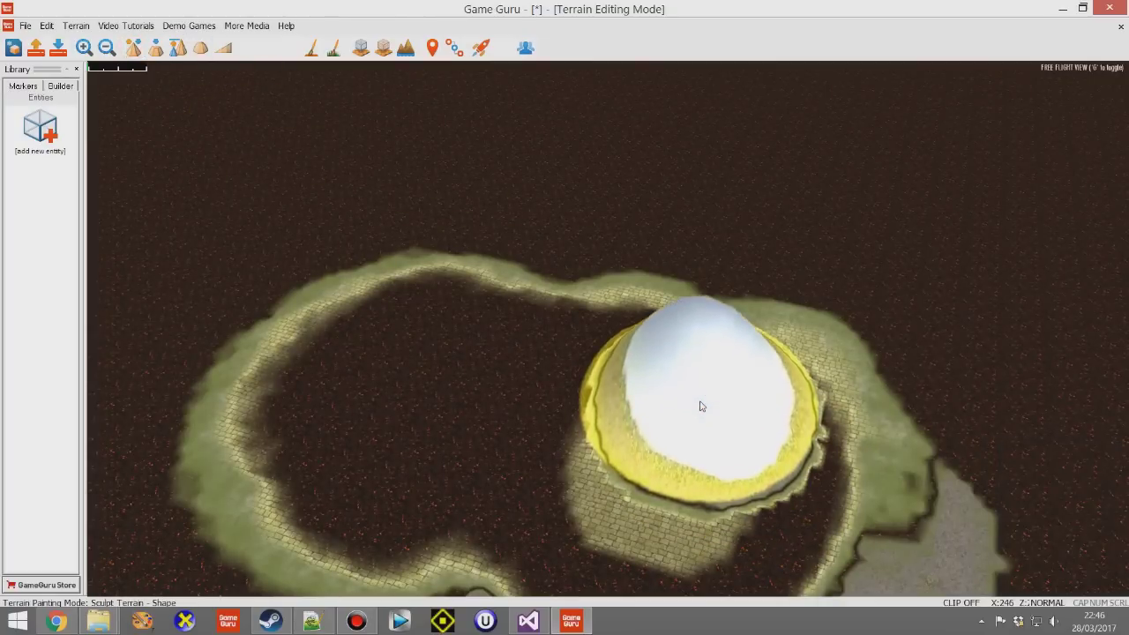
drag(701, 405, 701, 405)
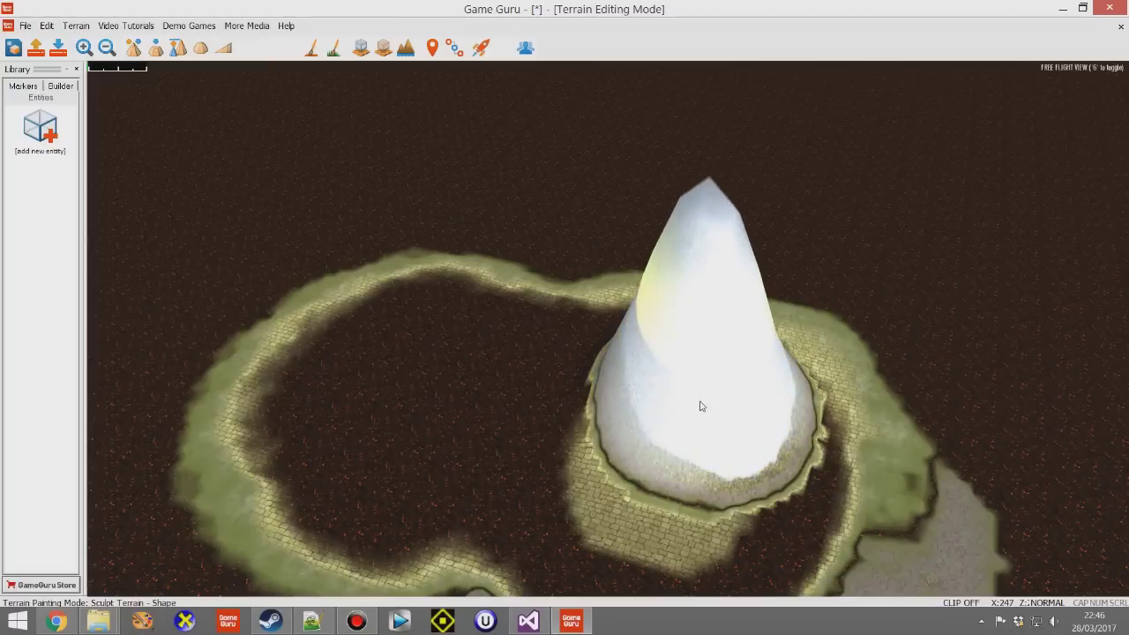
mouse_move(597, 399)
right_down()
mouse_move(723, 397)
mouse_move(688, 379)
mouse_move(636, 392)
mouse_move(742, 396)
mouse_move(542, 412)
right_up()
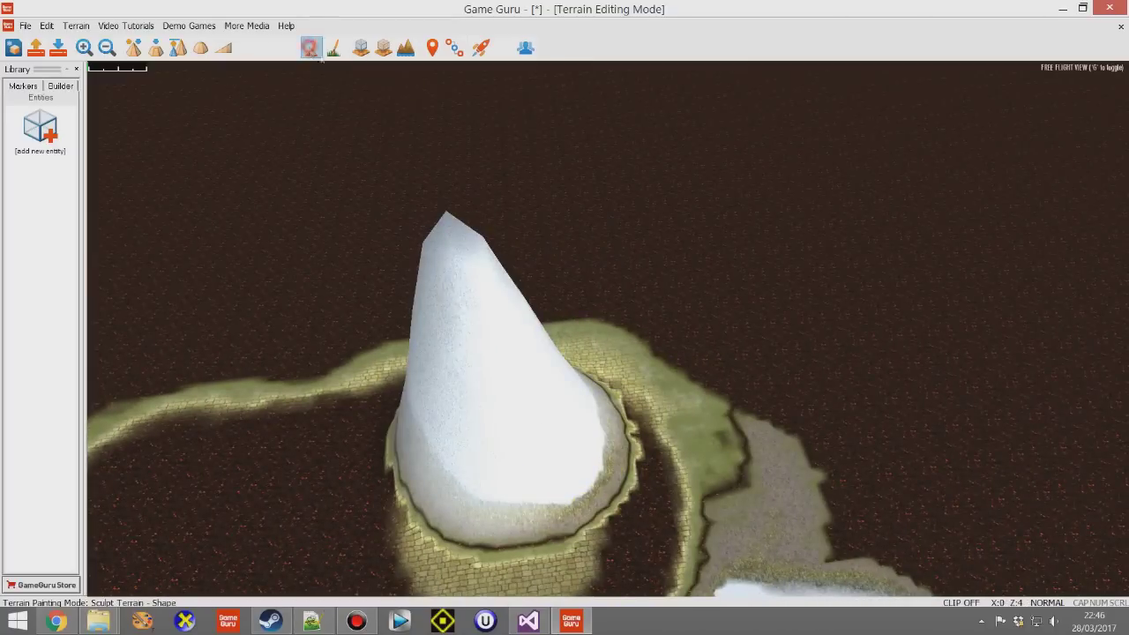
Paint the foot of the ice mountain with the first texture of the palette's fourth row, widening its base
click(312, 50)
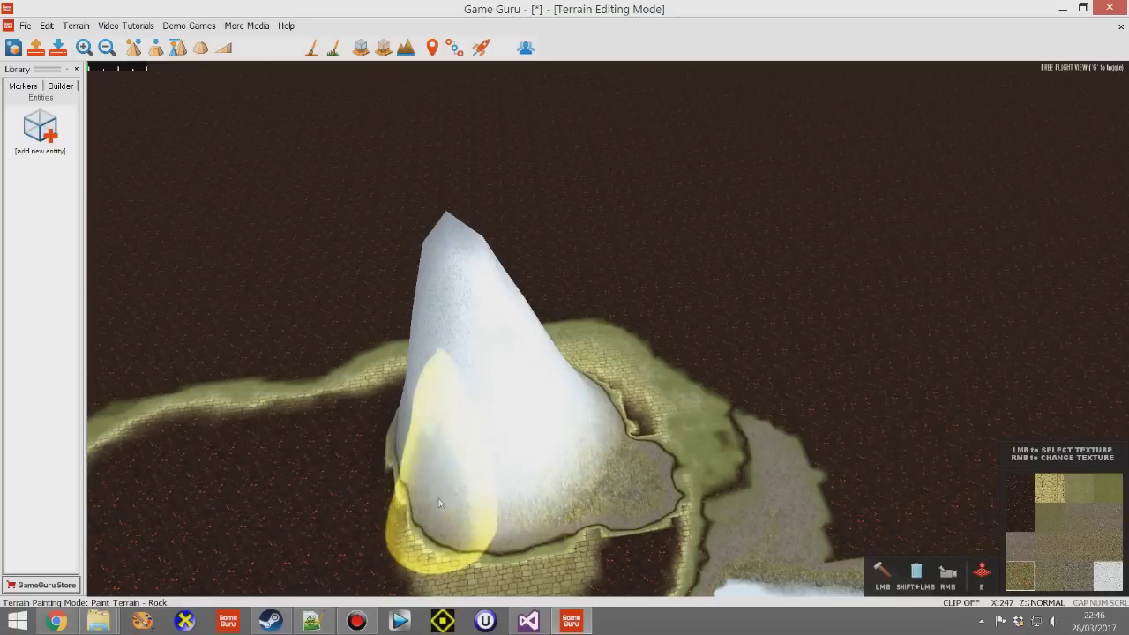
key(a)
mouse_move(796, 479)
mouse_down()
mouse_move(789, 464)
mouse_move(776, 485)
mouse_move(992, 508)
mouse_move(727, 551)
mouse_move(923, 502)
mouse_up()
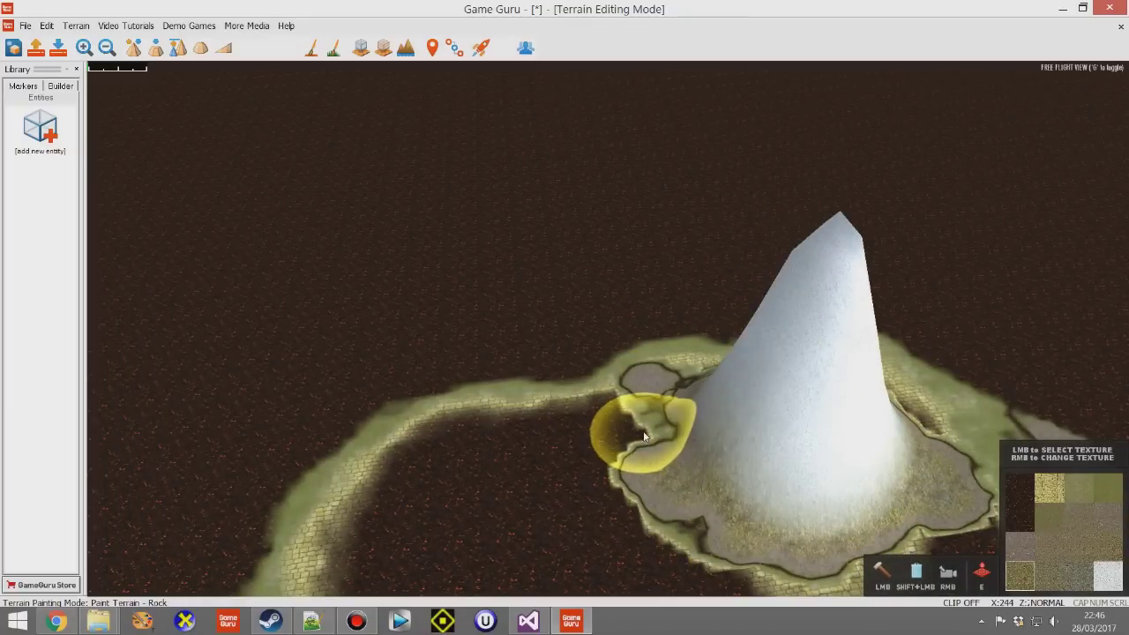
click(675, 480)
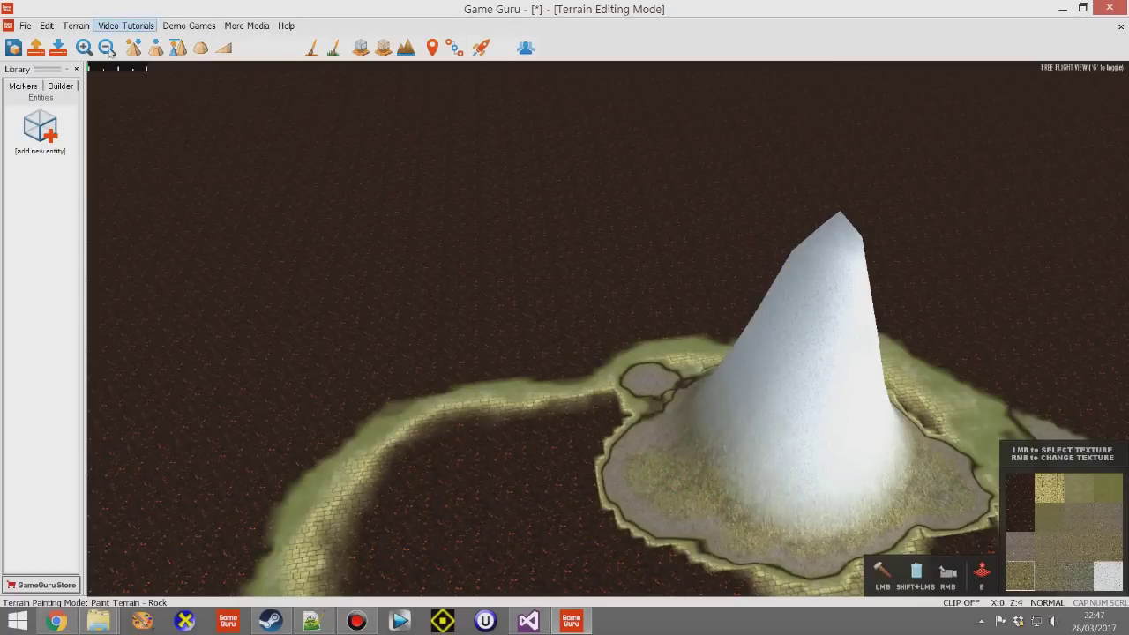
Sculpt the ground around the mountain's foot upward, forming a lower rounded hill that joins the peak
key(1)
mouse_move(671, 442)
mouse_down()
mouse_move(733, 445)
mouse_move(705, 463)
mouse_move(764, 484)
mouse_move(835, 486)
mouse_move(937, 461)
mouse_move(933, 406)
mouse_move(711, 372)
mouse_move(670, 336)
mouse_up()
mouse_move(627, 378)
mouse_down()
mouse_move(565, 460)
mouse_move(615, 448)
mouse_move(436, 462)
mouse_move(980, 454)
mouse_up()
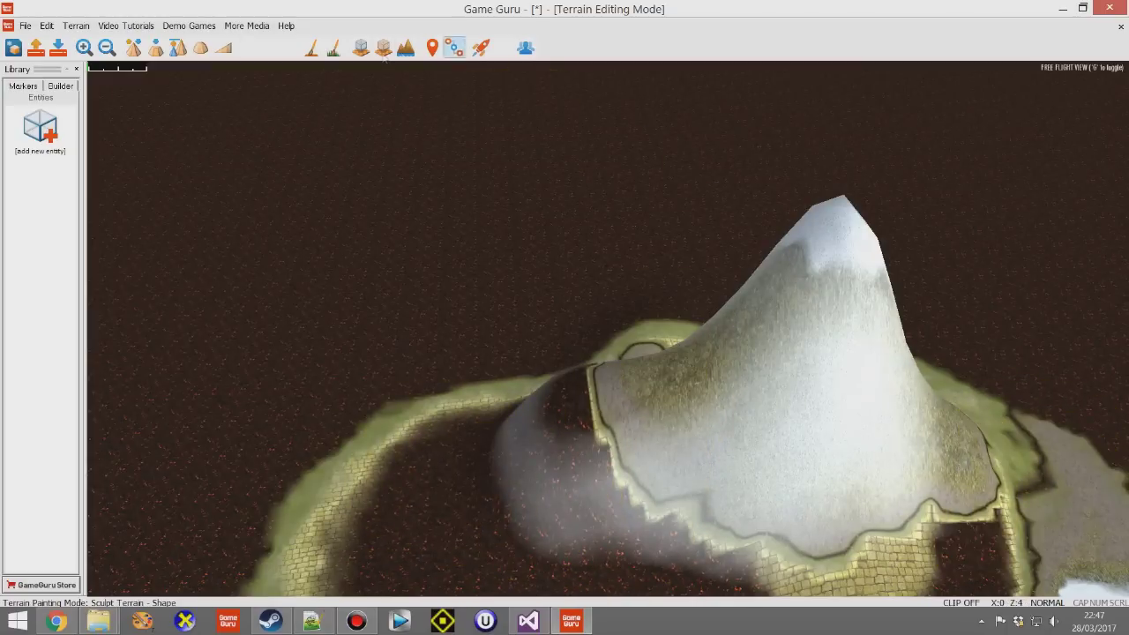
Paint the lower hill and its join with the mountain using textures from the second, third and fourth palette rows
click(312, 48)
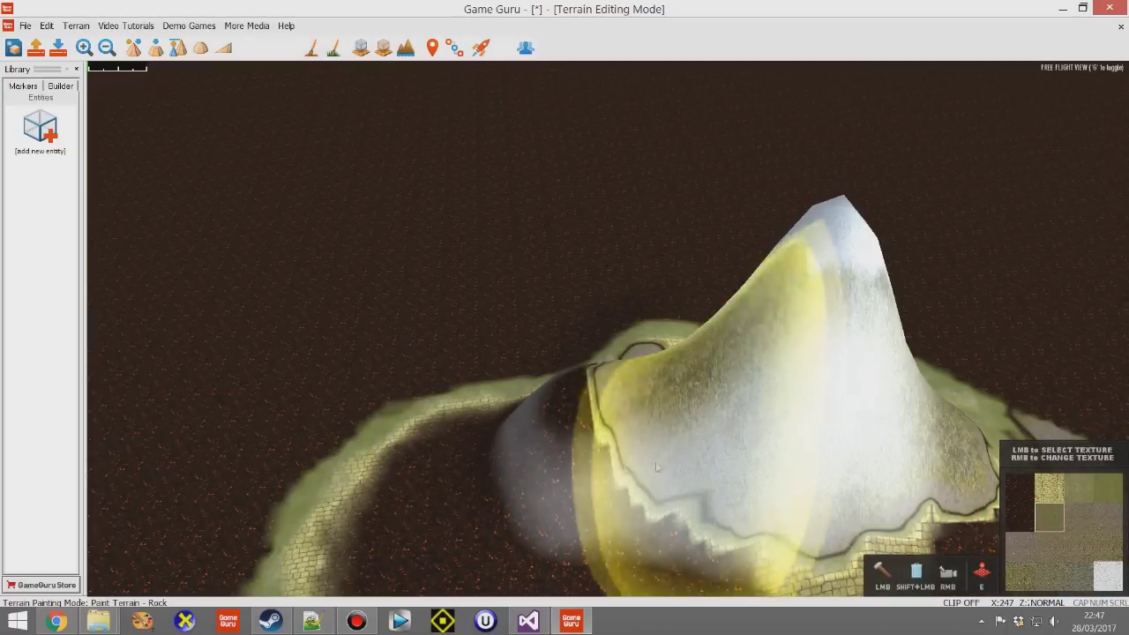
mouse_move(573, 454)
mouse_down()
mouse_move(531, 455)
mouse_move(565, 454)
mouse_up()
click(1028, 556)
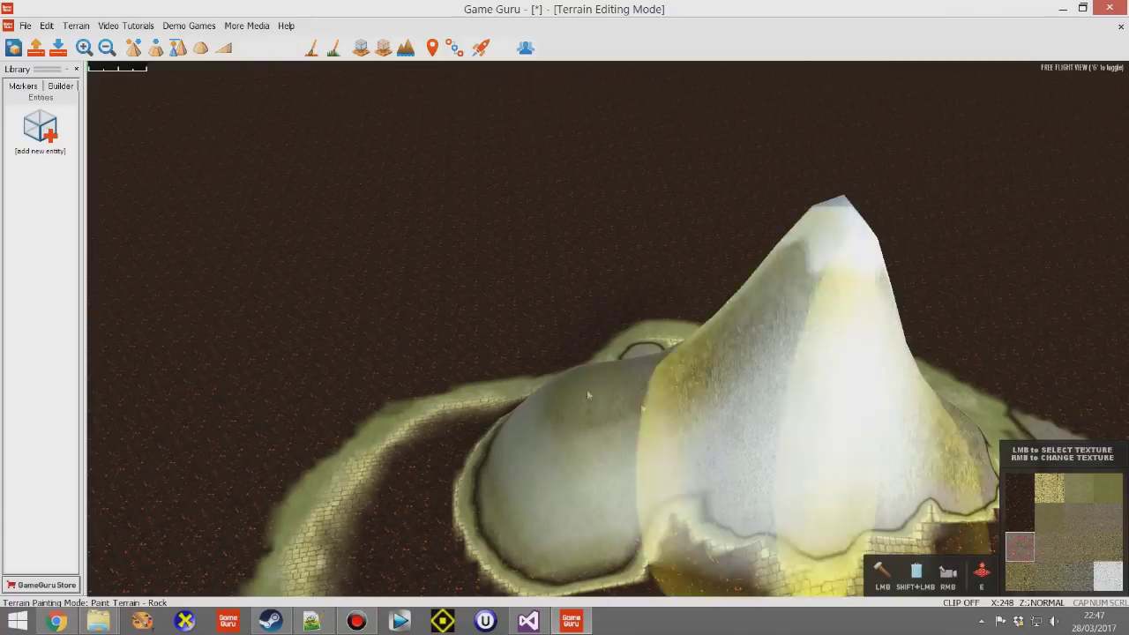
drag(671, 396, 687, 393)
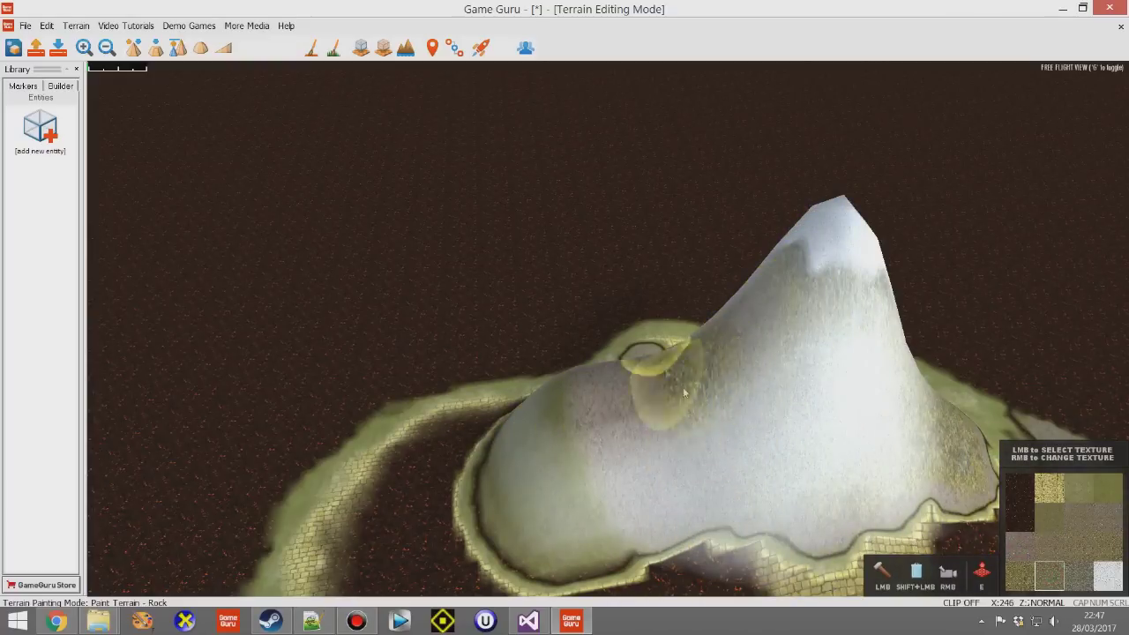
Examine the texture blending on the mountain slopes and around the hill's base from near and far
mouse_move(781, 290)
right_down()
mouse_move(718, 340)
mouse_move(761, 399)
mouse_move(874, 388)
mouse_move(743, 339)
mouse_move(794, 256)
mouse_move(743, 345)
mouse_move(768, 362)
mouse_move(741, 265)
mouse_move(746, 397)
mouse_move(747, 300)
mouse_move(764, 335)
mouse_move(741, 314)
mouse_move(783, 354)
right_up()
key(w)
key(w)
key(s)
key(w)
key(s)
key(s)
key(w)
key(s)
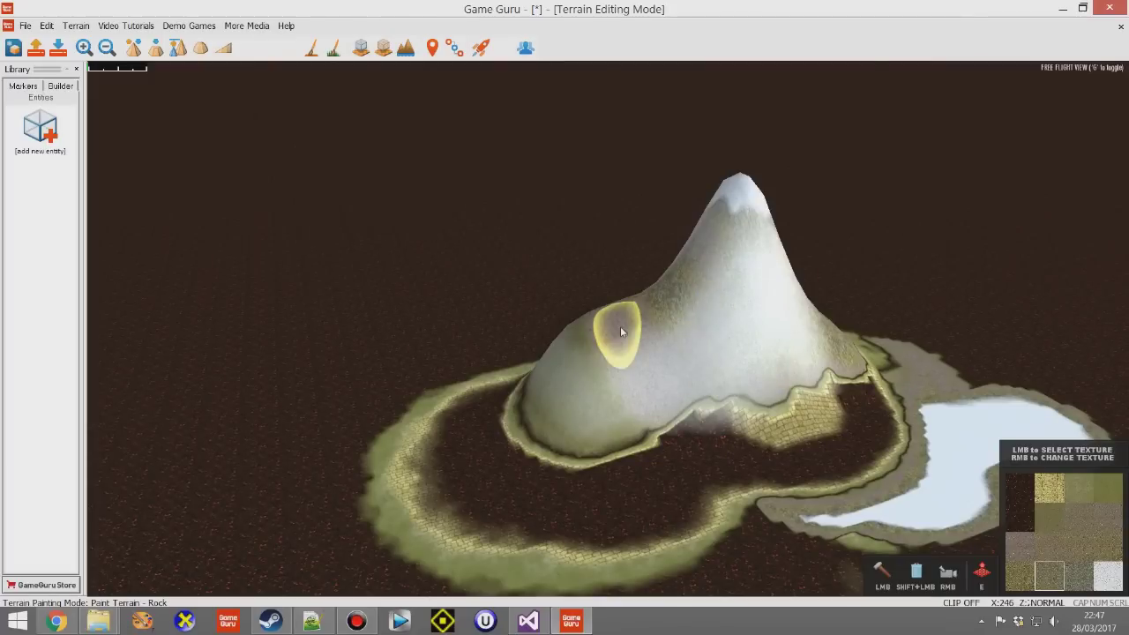
mouse_move(618, 321)
right_down()
mouse_move(644, 339)
mouse_move(609, 331)
mouse_move(688, 291)
mouse_move(635, 313)
mouse_move(520, 291)
mouse_move(539, 317)
mouse_move(499, 433)
mouse_move(427, 468)
right_up()
key(a)
key(d)
key(w)
scroll(427, 467, down, 3)
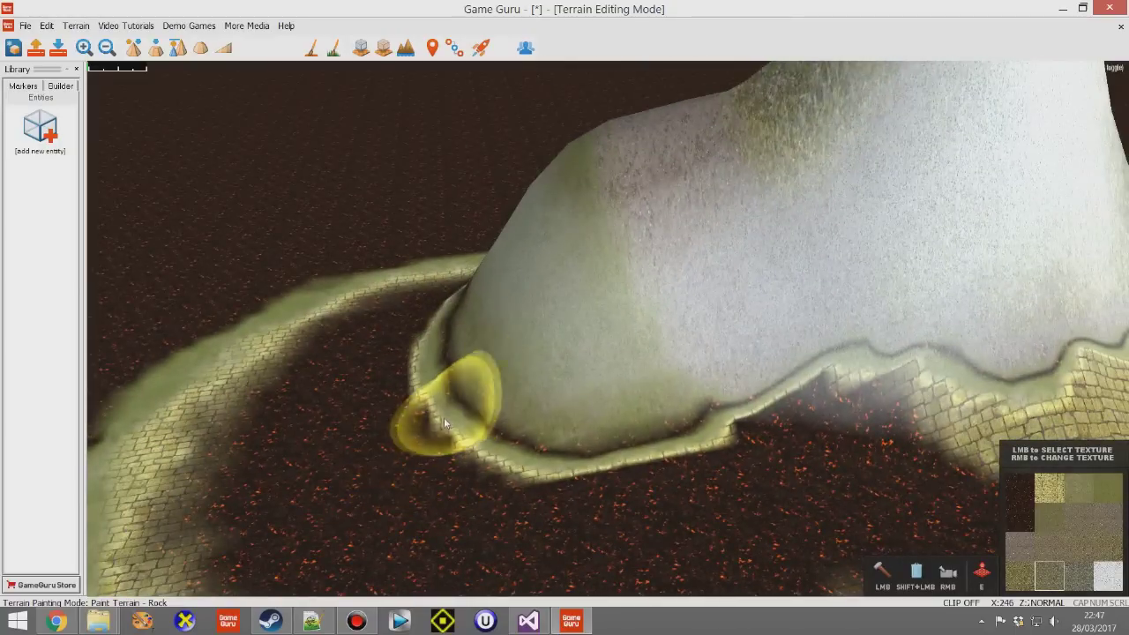
scroll(490, 406, down, 5)
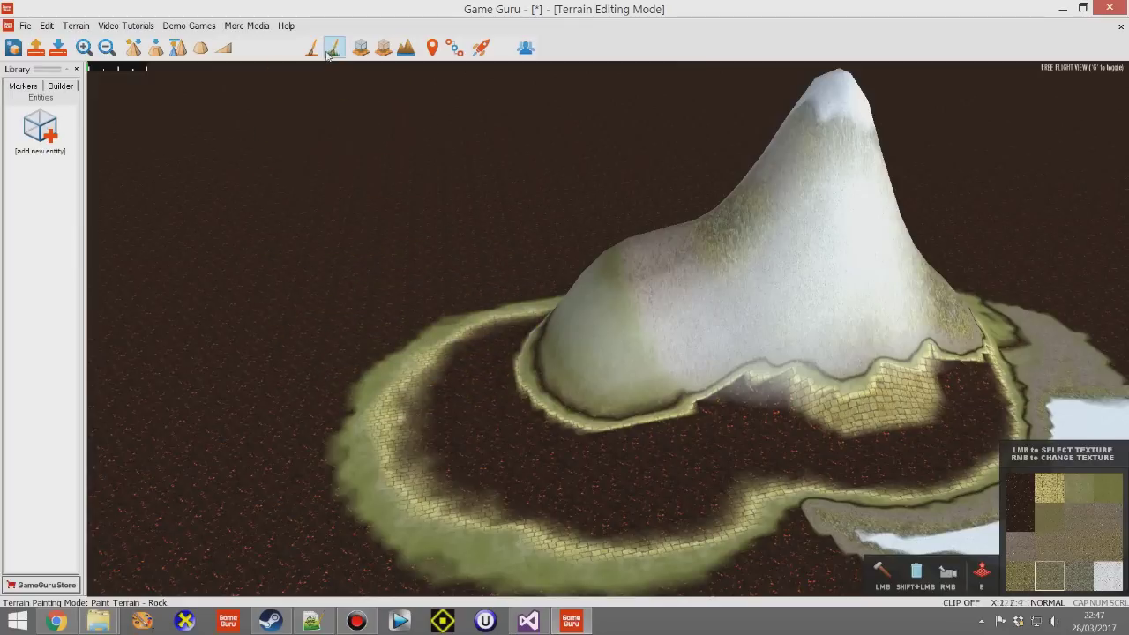
Paint grass over the lower hill, the cobblestone and brimstone rings around it, and the mountain
mouse_move(394, 287)
mouse_down()
mouse_move(429, 391)
mouse_move(315, 416)
mouse_move(479, 345)
mouse_move(417, 432)
mouse_move(406, 414)
mouse_move(520, 379)
mouse_move(434, 407)
mouse_move(446, 401)
mouse_move(427, 432)
mouse_move(370, 397)
mouse_move(429, 425)
mouse_up()
scroll(428, 426, down, 3)
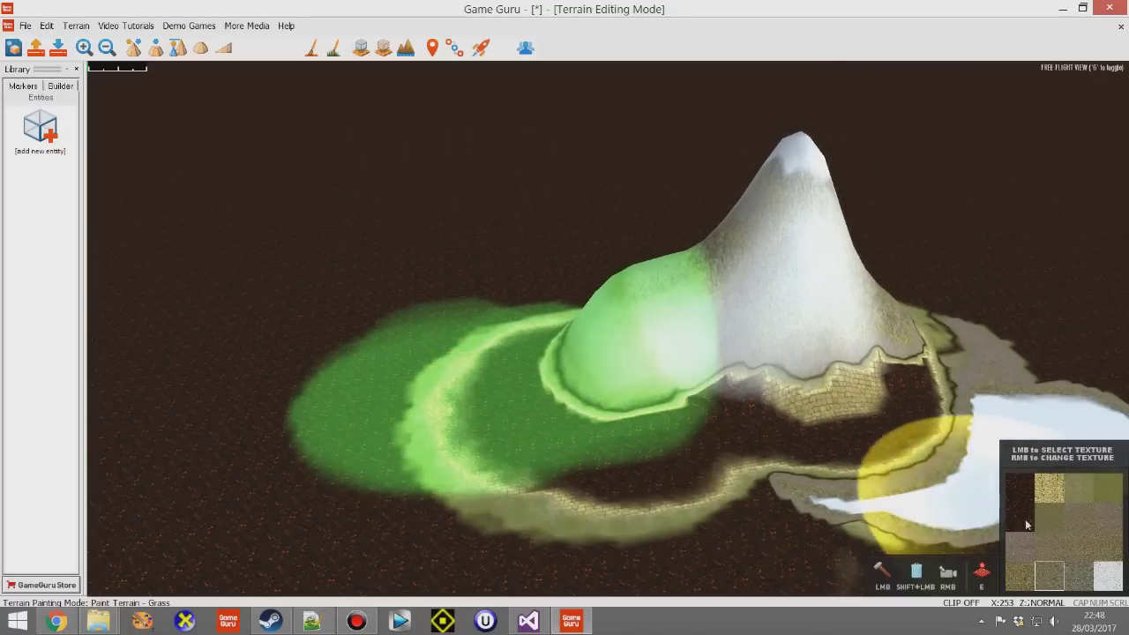
mouse_move(517, 474)
mouse_down()
mouse_move(476, 503)
mouse_move(612, 512)
mouse_move(659, 491)
mouse_move(445, 488)
mouse_move(445, 337)
mouse_move(663, 349)
mouse_move(808, 266)
mouse_move(829, 300)
mouse_move(794, 423)
mouse_move(532, 451)
mouse_move(670, 304)
mouse_move(764, 232)
mouse_move(749, 225)
mouse_move(855, 273)
mouse_move(861, 346)
mouse_up()
right_drag(861, 346, 828, 350)
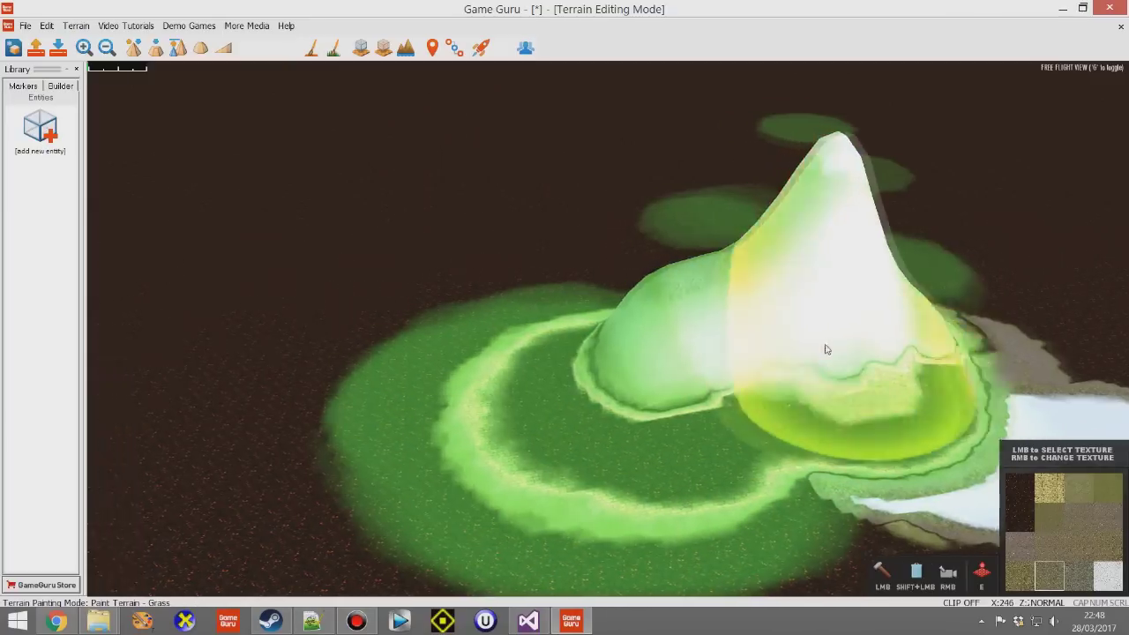
Extend the grass over the ice pool and the surrounding ground beside the mountain
key(a)
mouse_move(804, 292)
mouse_down()
mouse_move(873, 300)
mouse_move(941, 373)
mouse_move(943, 348)
mouse_move(912, 368)
mouse_move(833, 464)
mouse_move(524, 497)
mouse_move(768, 358)
mouse_up()
key(d)
key(d)
key(s)
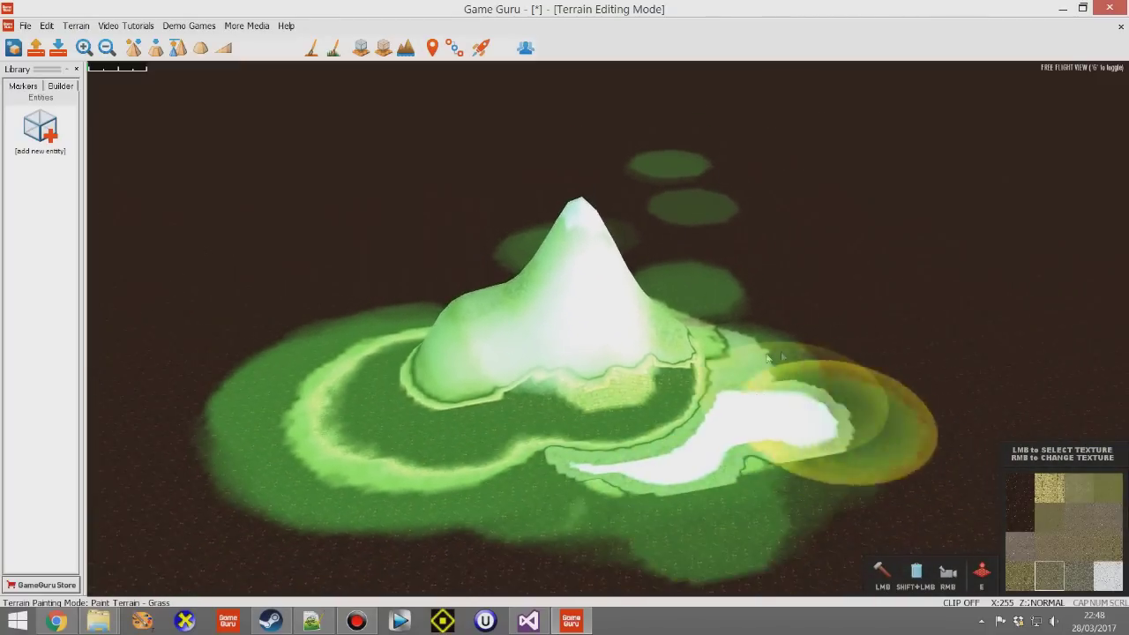
key(w)
key(a)
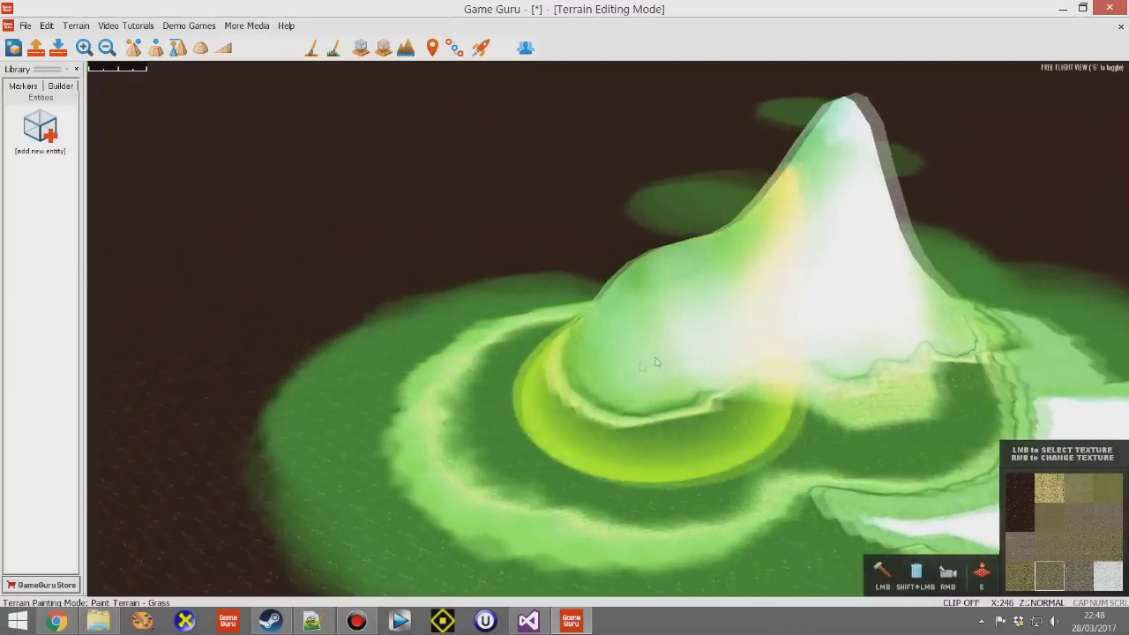
scroll(655, 362, up, 3)
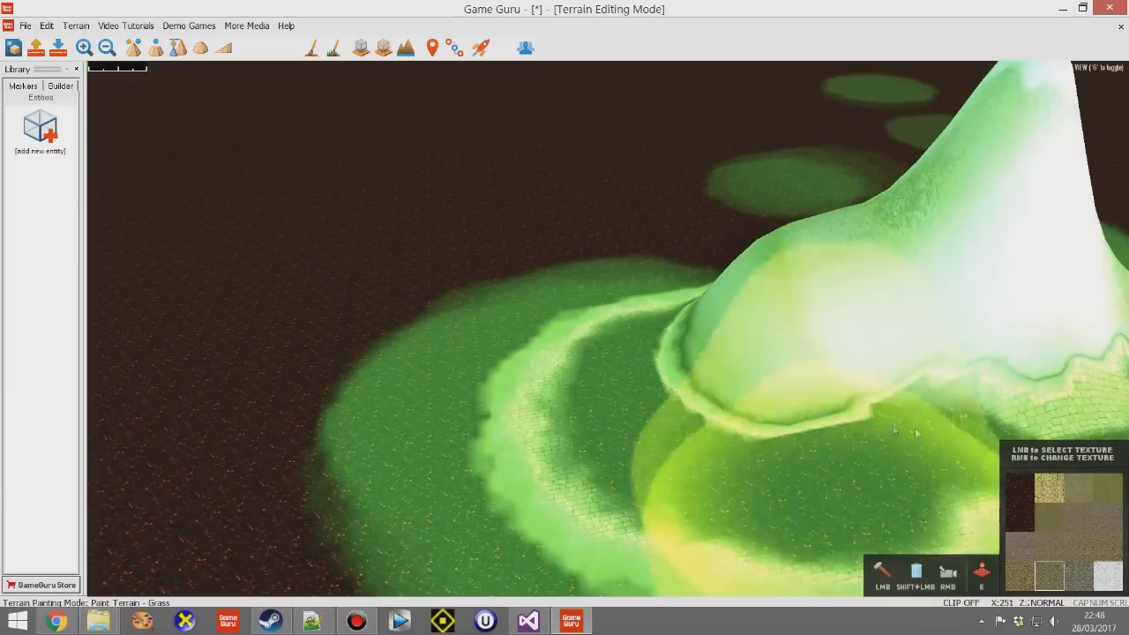
Switch between entity editing and grass painting to compare the terrain with and without the grass overlay
key(e)
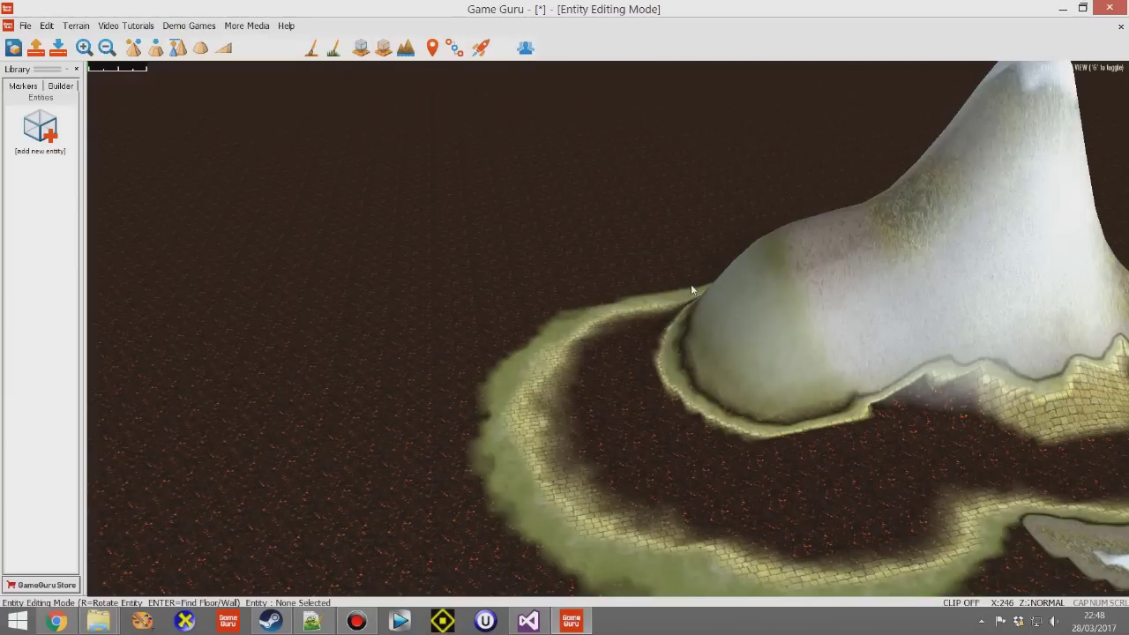
key(d)
key(s)
key(s)
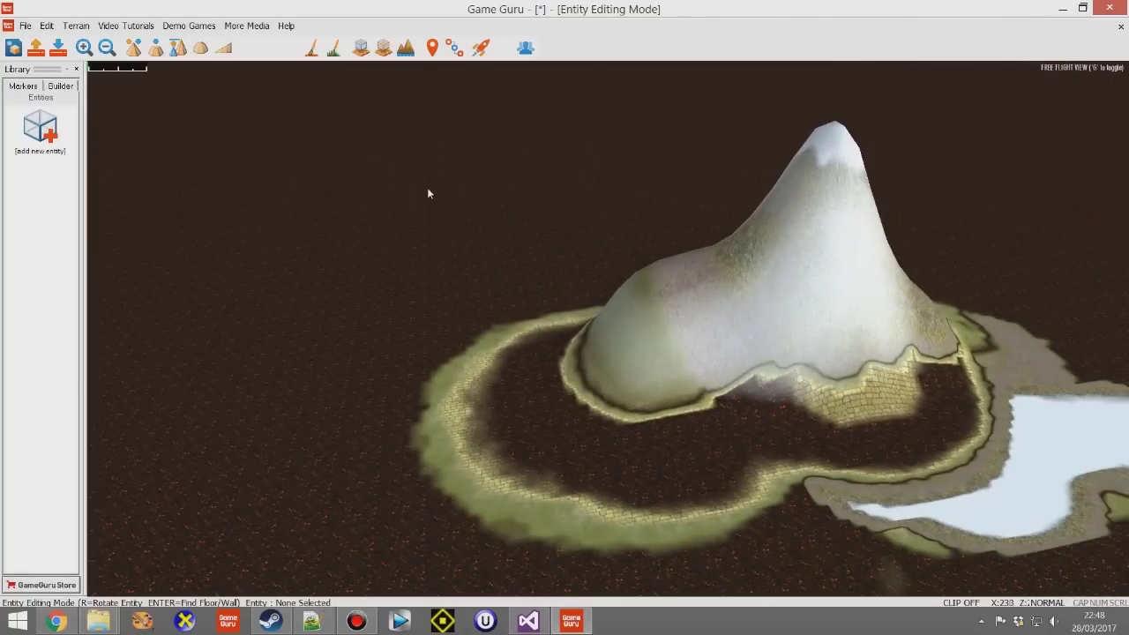
click(335, 48)
click(312, 48)
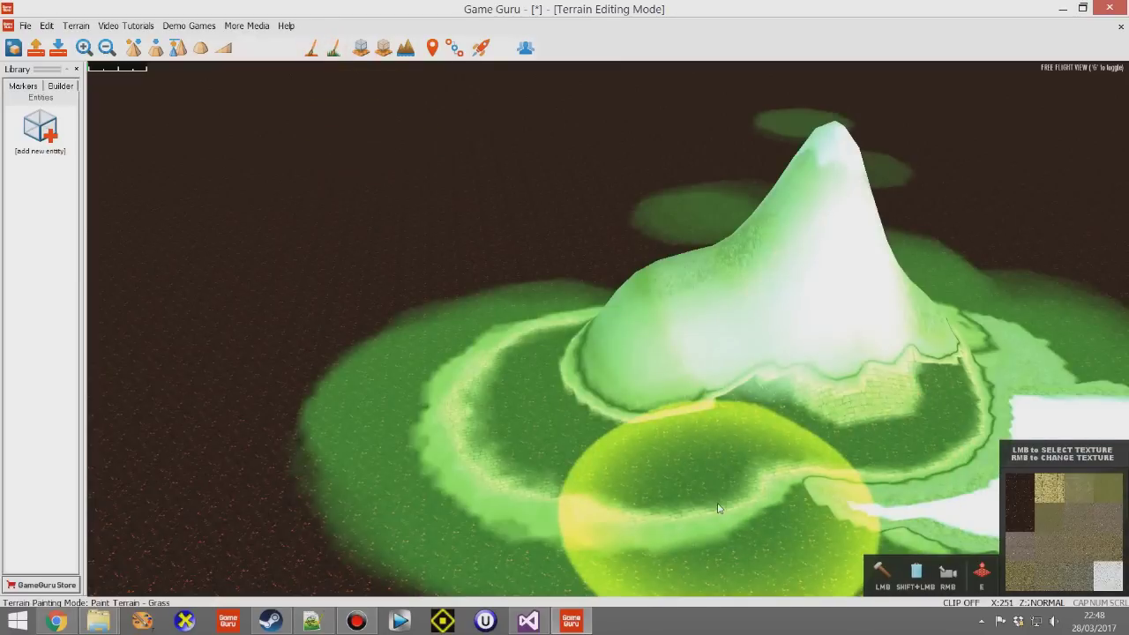
key(d)
key(Right)
key(e)
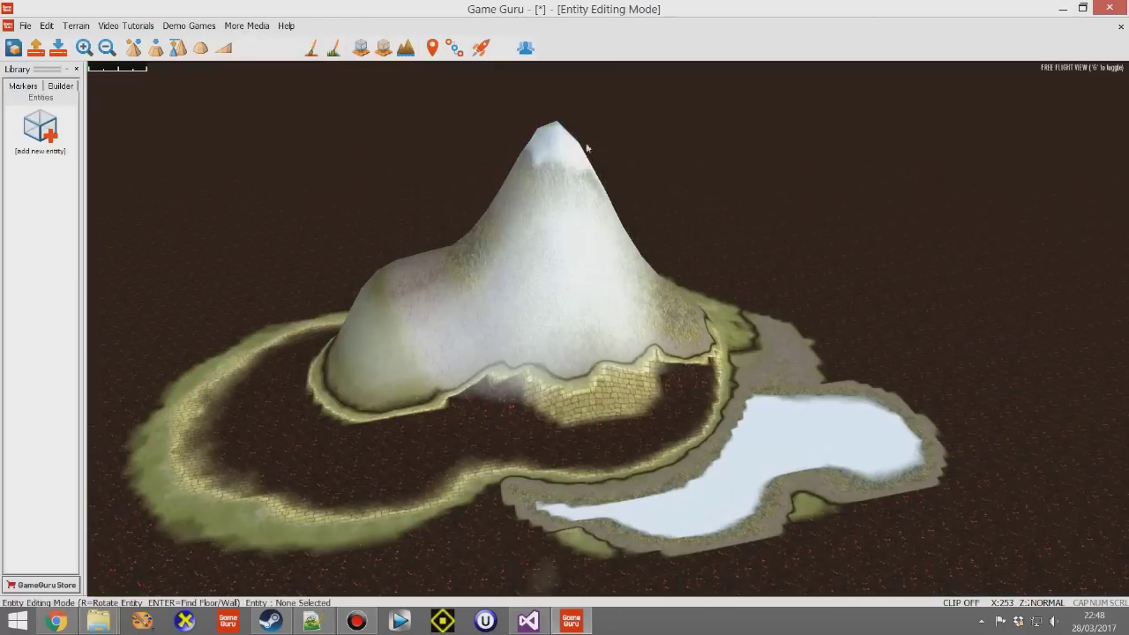
Run the level as a test game and set its terrain type to lush in the world settings
click(481, 48)
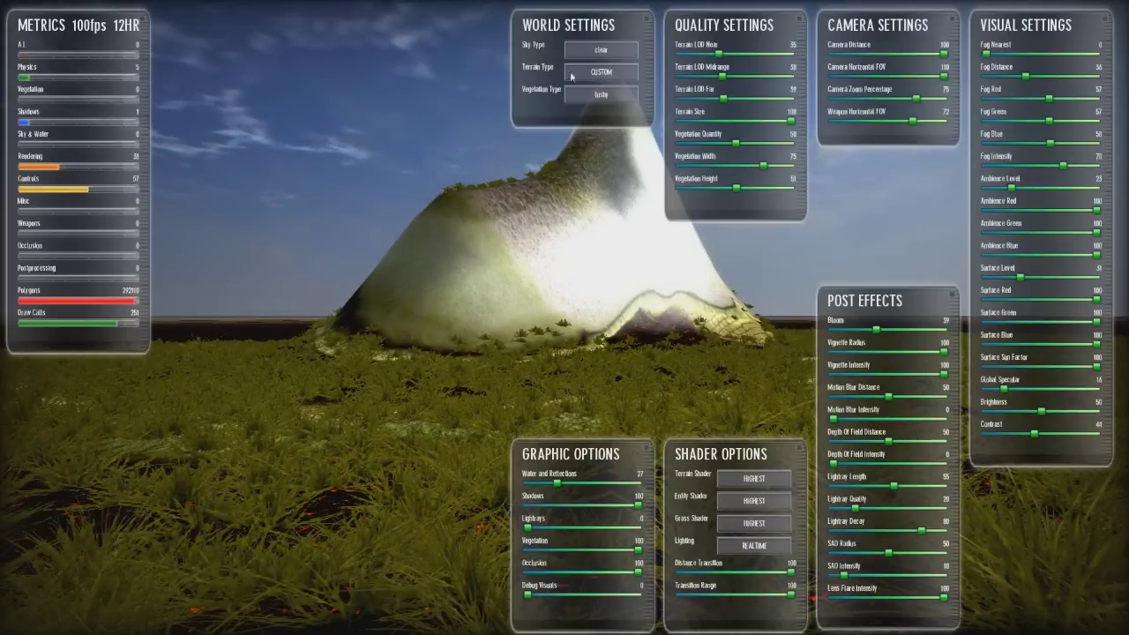
click(616, 73)
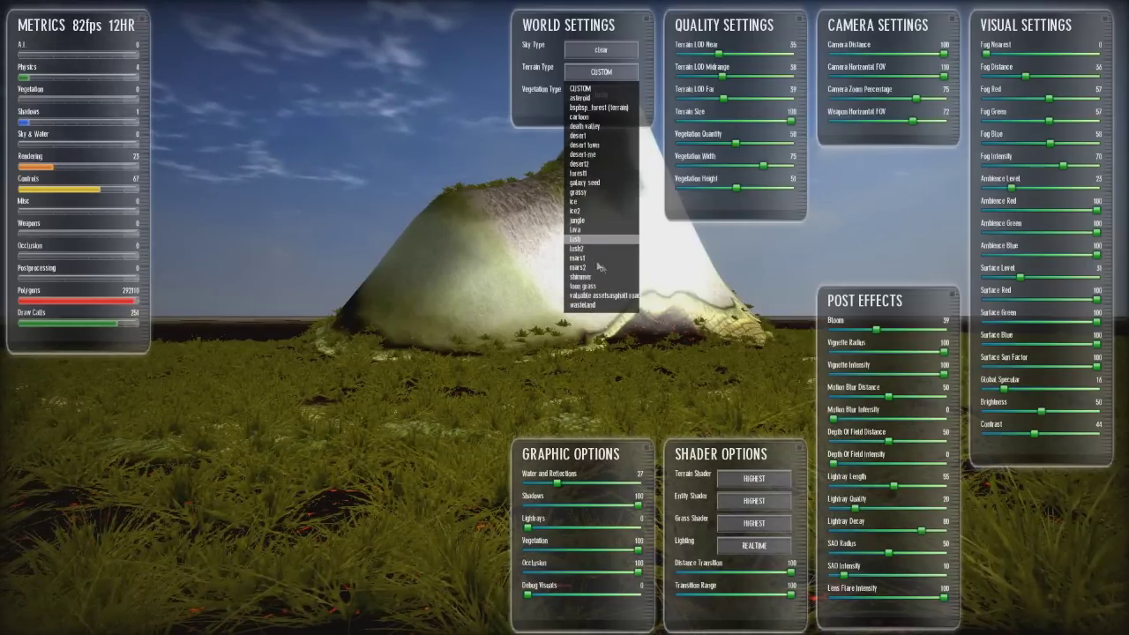
click(585, 239)
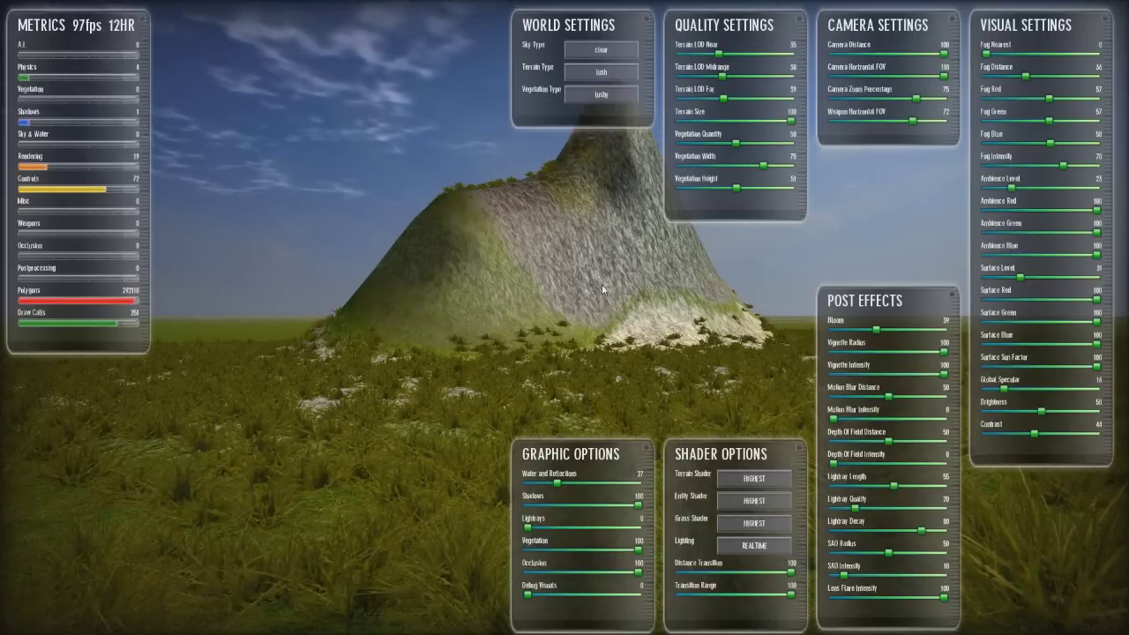
Set the terrain type back to CUSTOM in the world settings and leave the test game
click(600, 94)
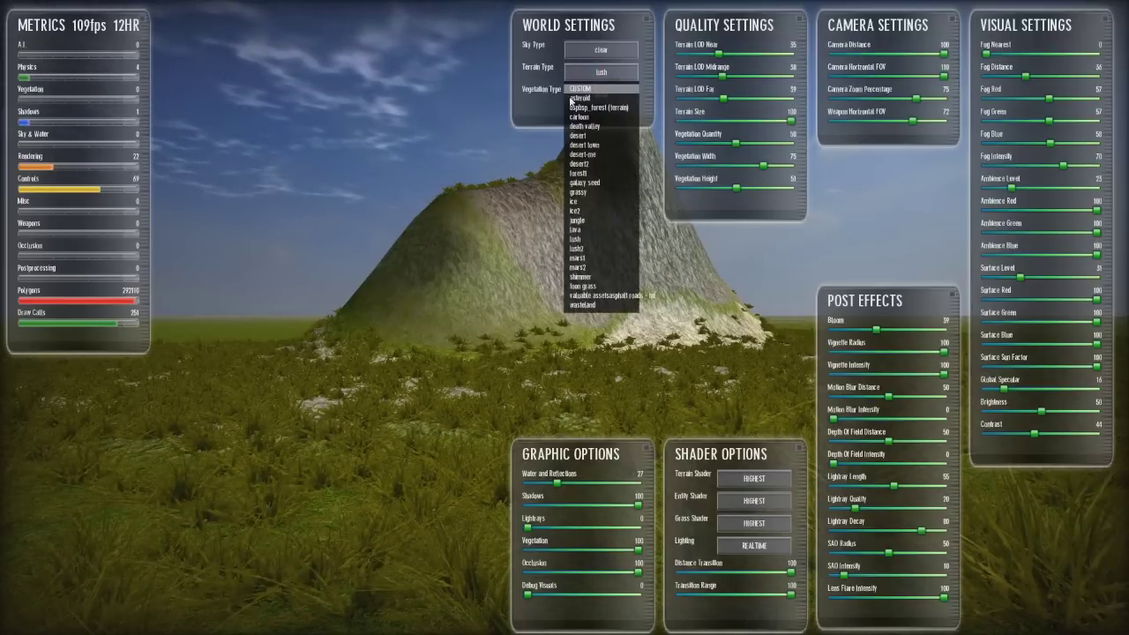
click(558, 267)
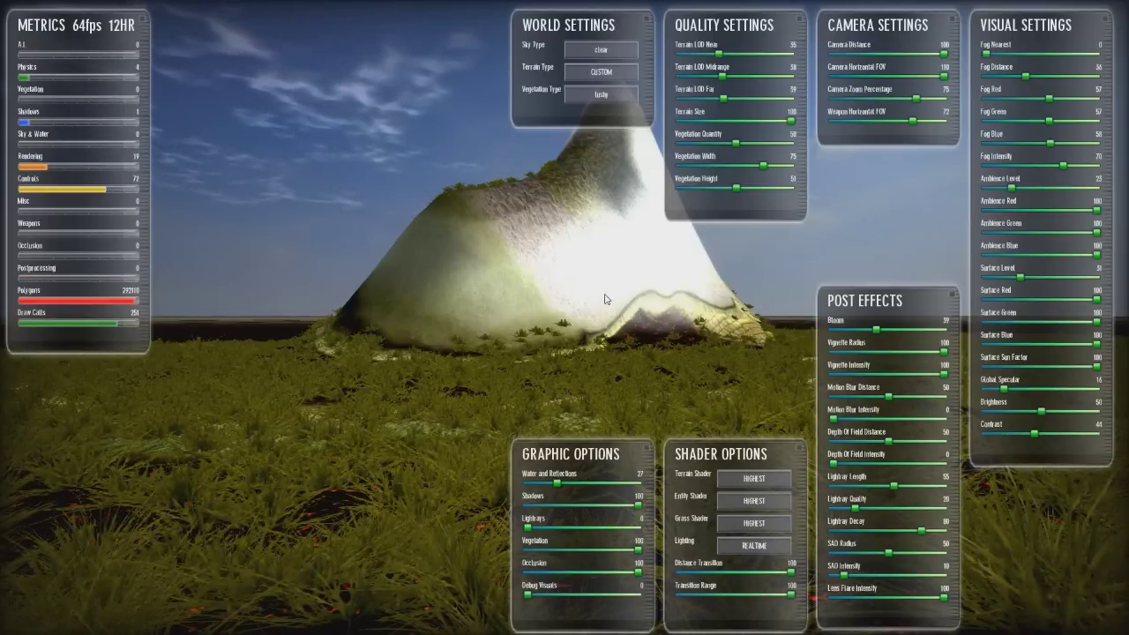
key(Escape)
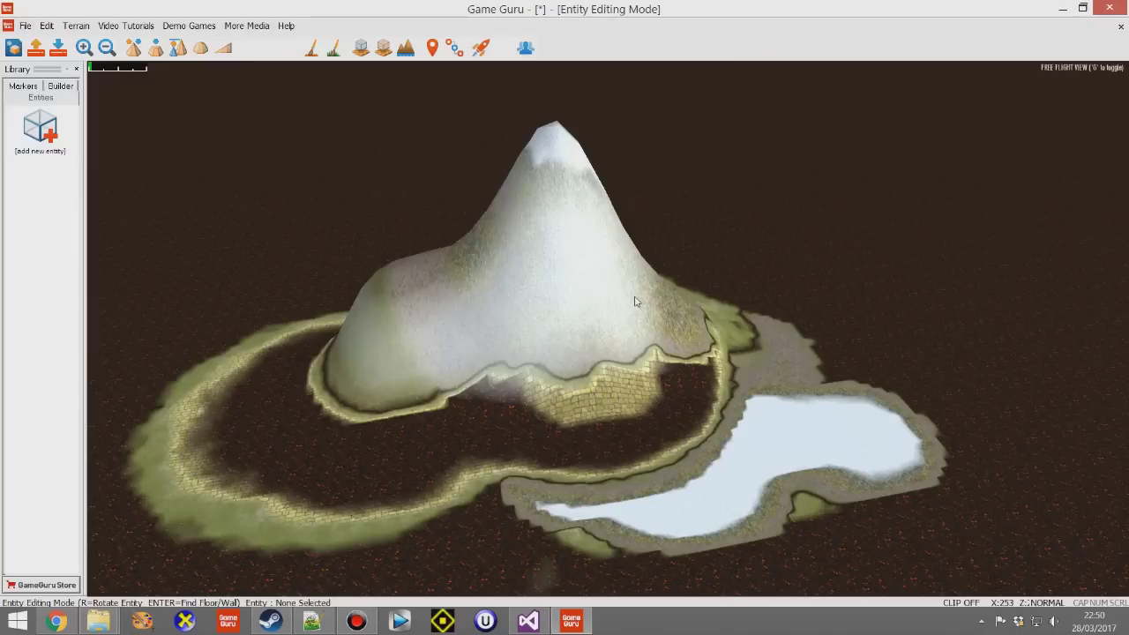
Switch to terrain painting and paint a round ice patch on the dark ground away from the ice pool
click(313, 51)
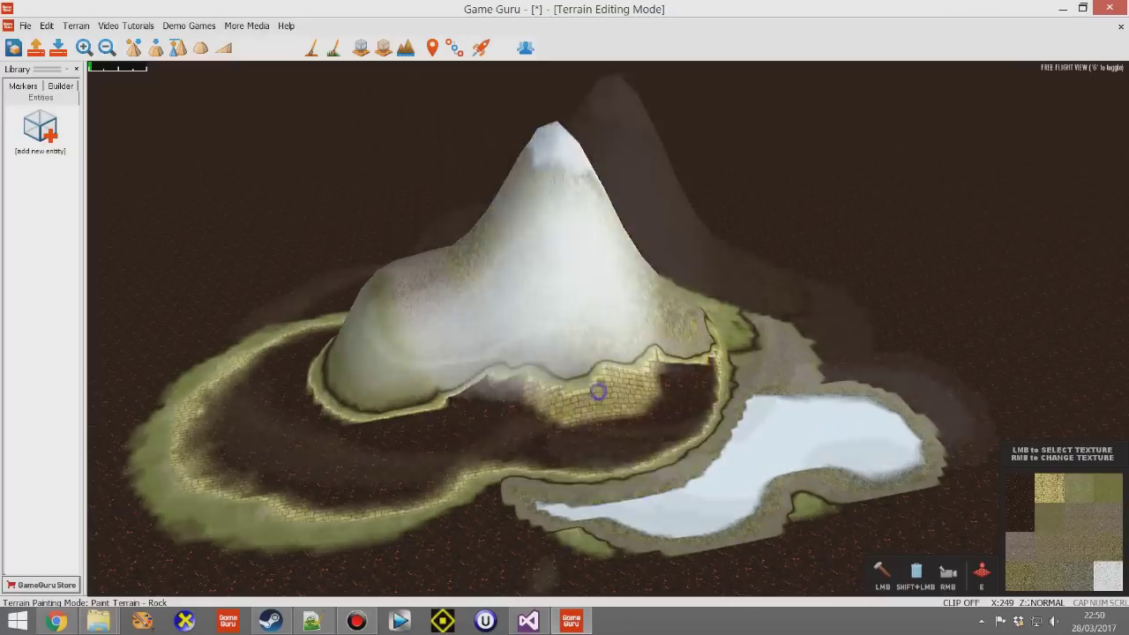
key(s)
right_drag(598, 391, 569, 375)
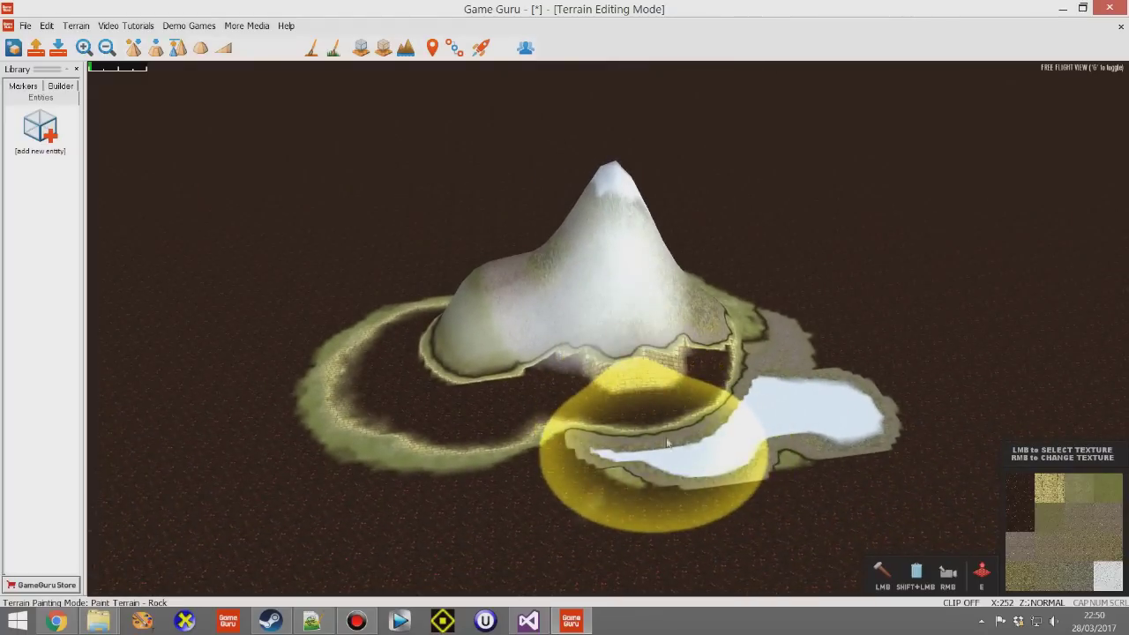
key(d)
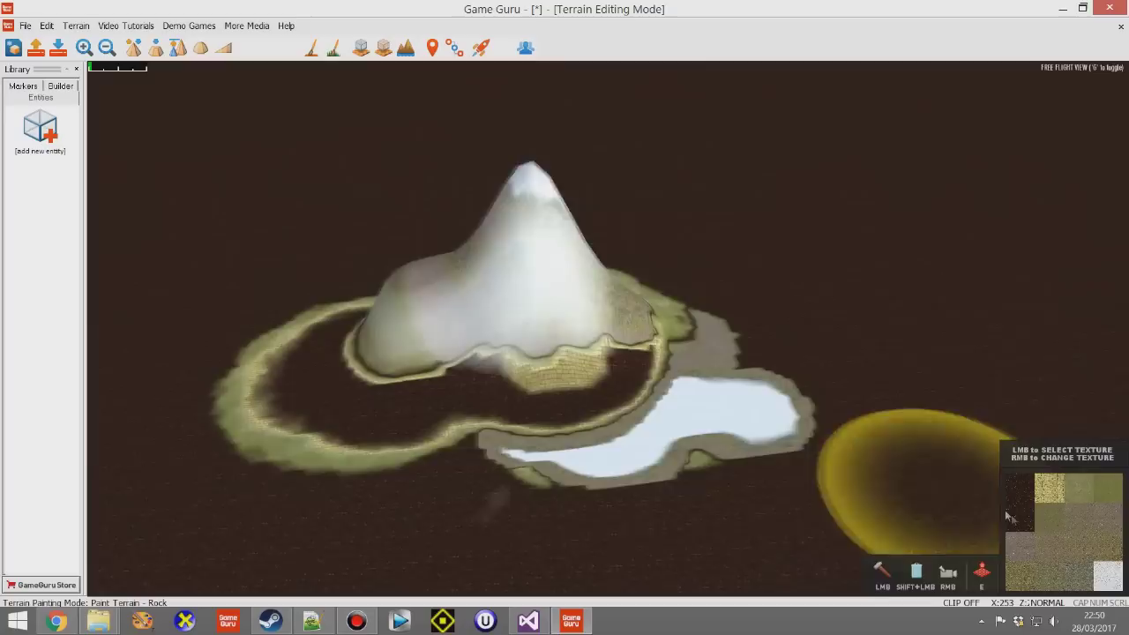
drag(723, 382, 728, 384)
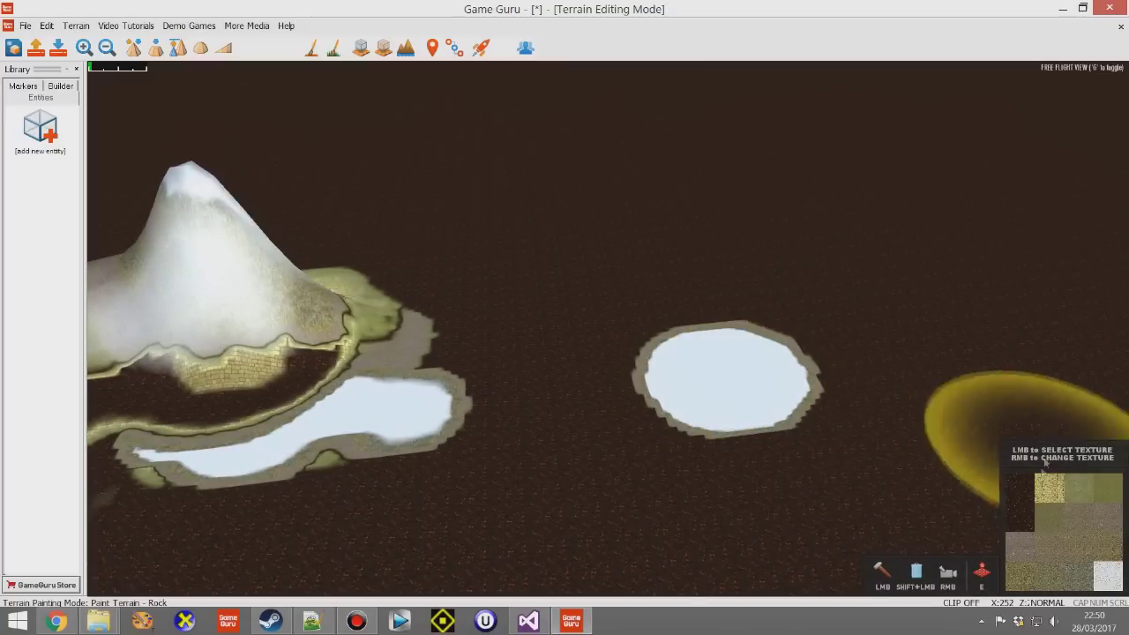
Select the dark ground texture and paint over the round ice patch with it, checking the blend up close
click(1019, 518)
drag(719, 399, 733, 408)
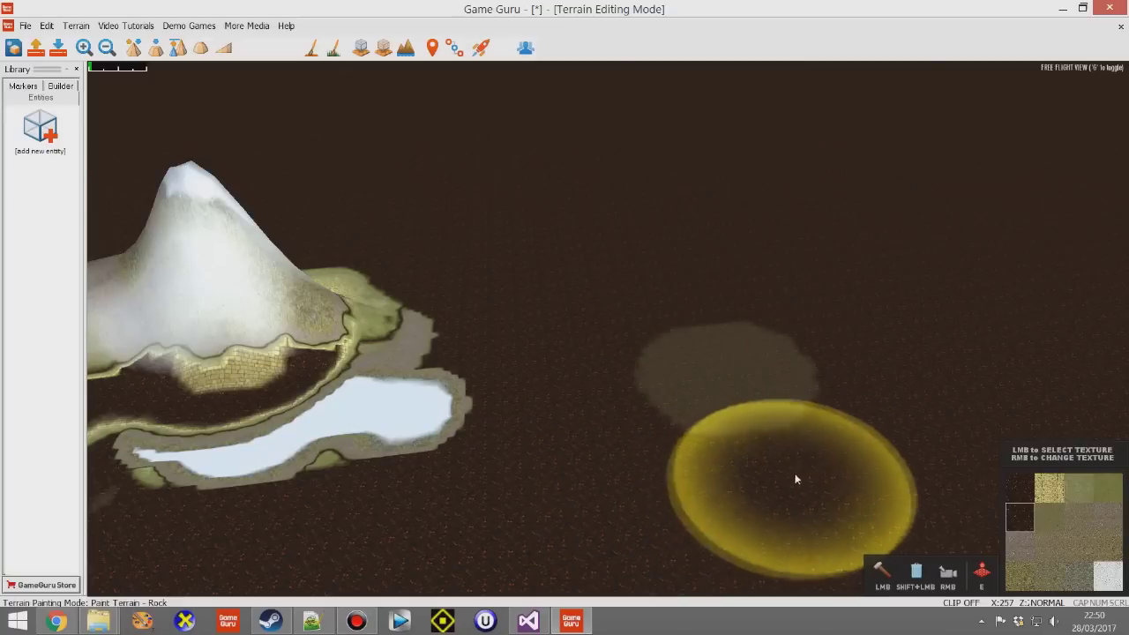
key(w)
mouse_move(795, 479)
right_down()
mouse_move(865, 415)
mouse_move(854, 437)
mouse_move(882, 437)
mouse_move(869, 481)
mouse_move(811, 539)
mouse_move(768, 356)
right_up()
key(w)
key(s)
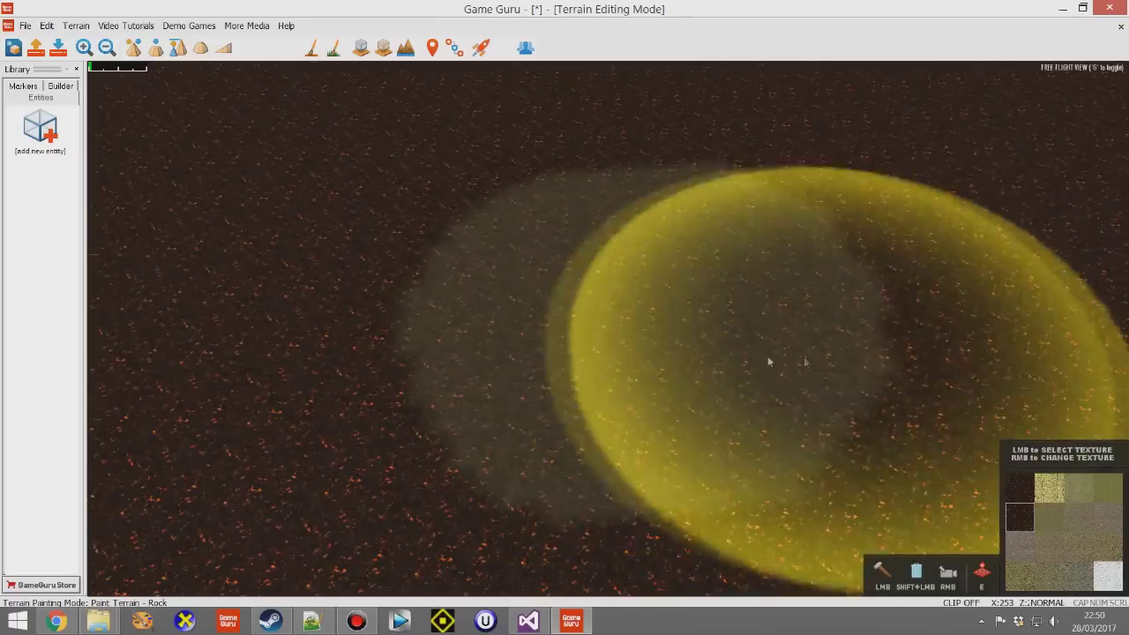
key(s)
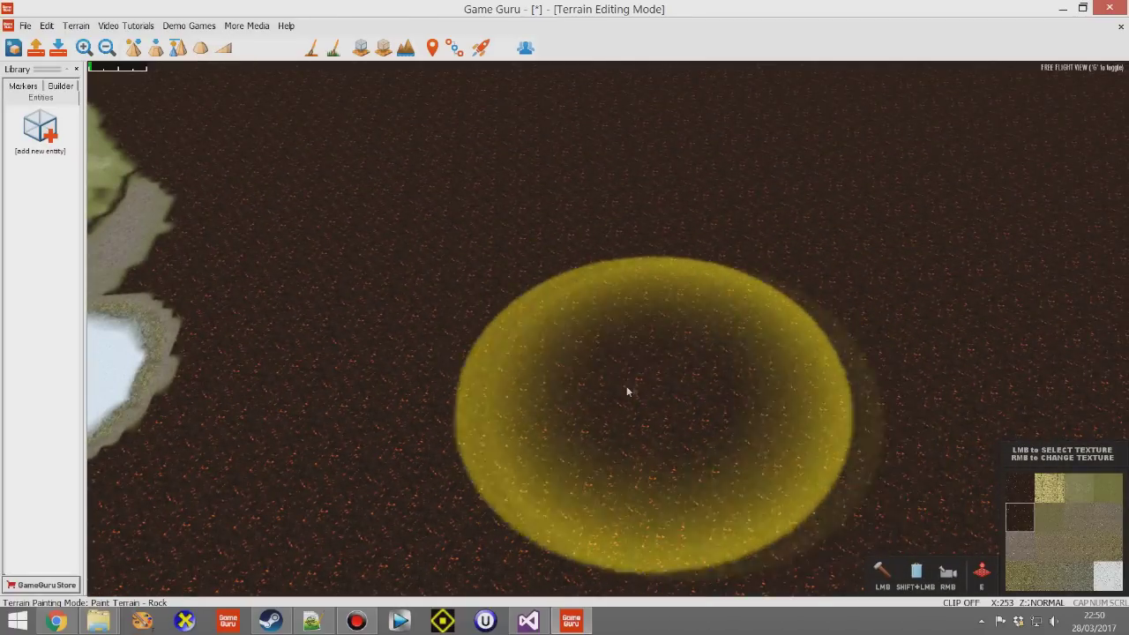
Paint the dark ground texture over the ice pool and the adjoining edge of the ring beside the mountain
mouse_move(625, 385)
right_down()
mouse_move(423, 326)
mouse_move(352, 344)
mouse_move(331, 326)
mouse_move(357, 291)
mouse_move(379, 318)
mouse_move(327, 339)
mouse_move(292, 327)
right_up()
key(w)
key(s)
mouse_move(747, 450)
mouse_down()
mouse_move(912, 512)
mouse_move(925, 406)
mouse_move(879, 398)
mouse_move(856, 430)
mouse_move(867, 415)
mouse_move(806, 328)
mouse_move(813, 440)
mouse_move(598, 452)
mouse_move(569, 474)
mouse_up()
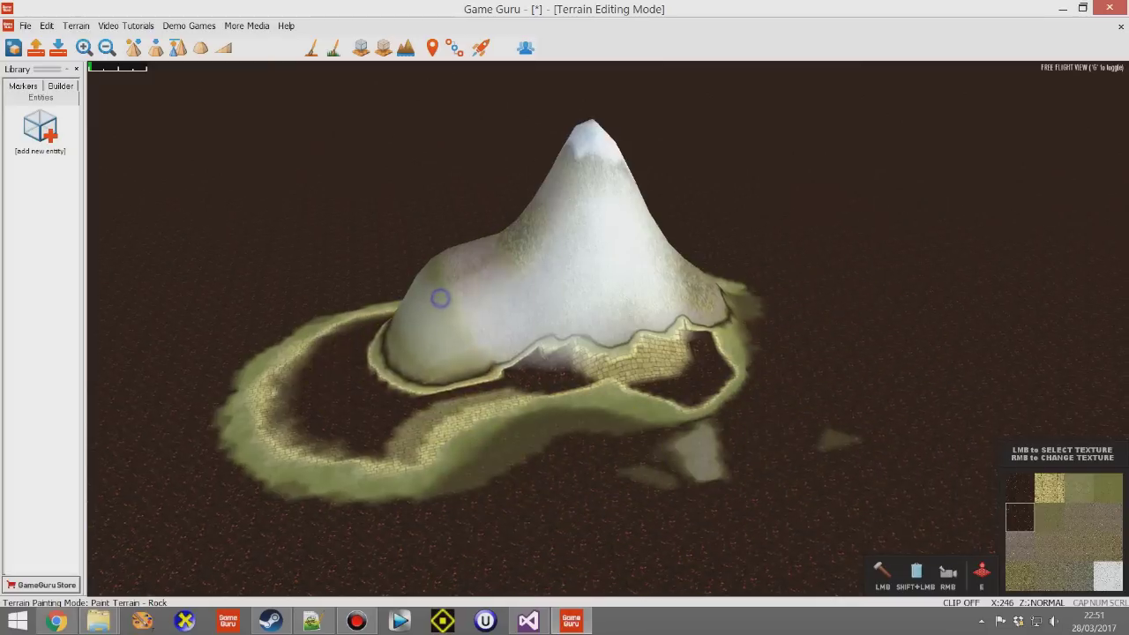
Examine the repainted mountain, rings and surrounding ground from different distances
mouse_move(438, 298)
right_down()
mouse_move(371, 282)
mouse_move(494, 287)
mouse_move(371, 287)
mouse_move(458, 286)
mouse_move(530, 239)
mouse_move(529, 198)
mouse_move(477, 247)
mouse_move(547, 243)
mouse_move(472, 243)
mouse_move(437, 260)
mouse_move(503, 309)
mouse_move(482, 300)
right_up()
key(d)
key(a)
key(w)
key(w)
key(s)
key(s)
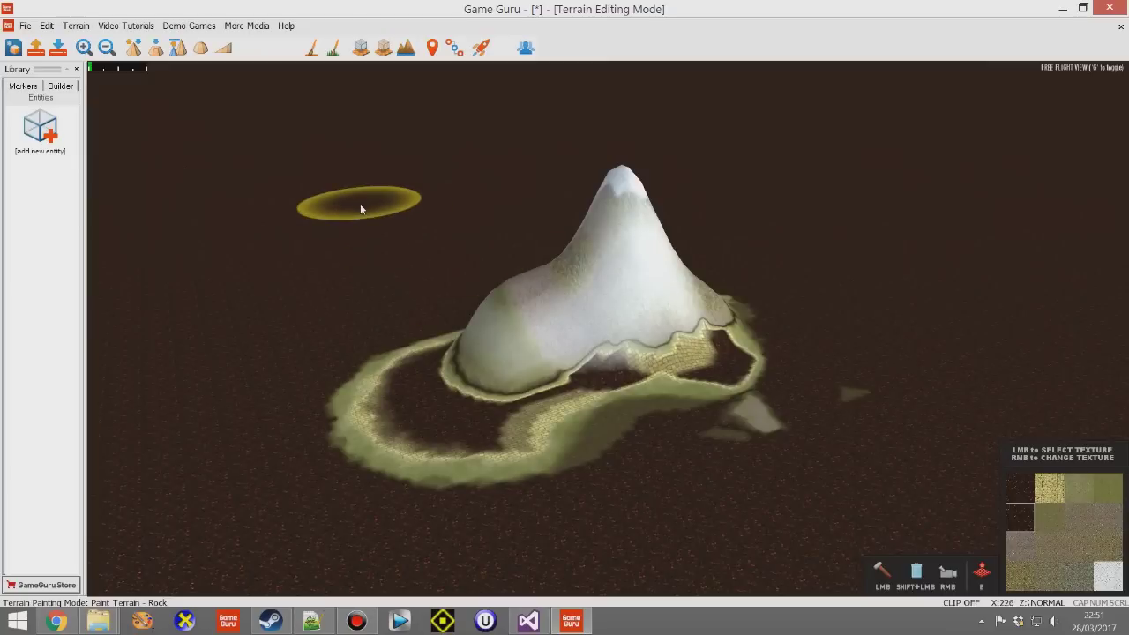
Open the Default.fpm level from the mapbank folder without saving the current level
click(29, 26)
click(40, 70)
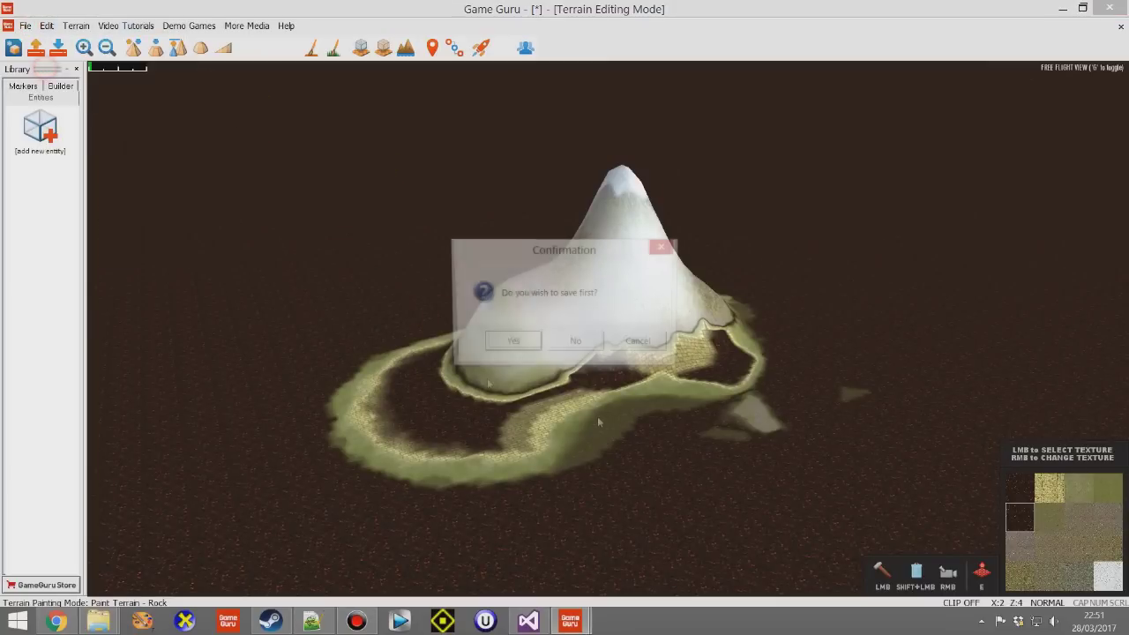
click(574, 342)
click(541, 326)
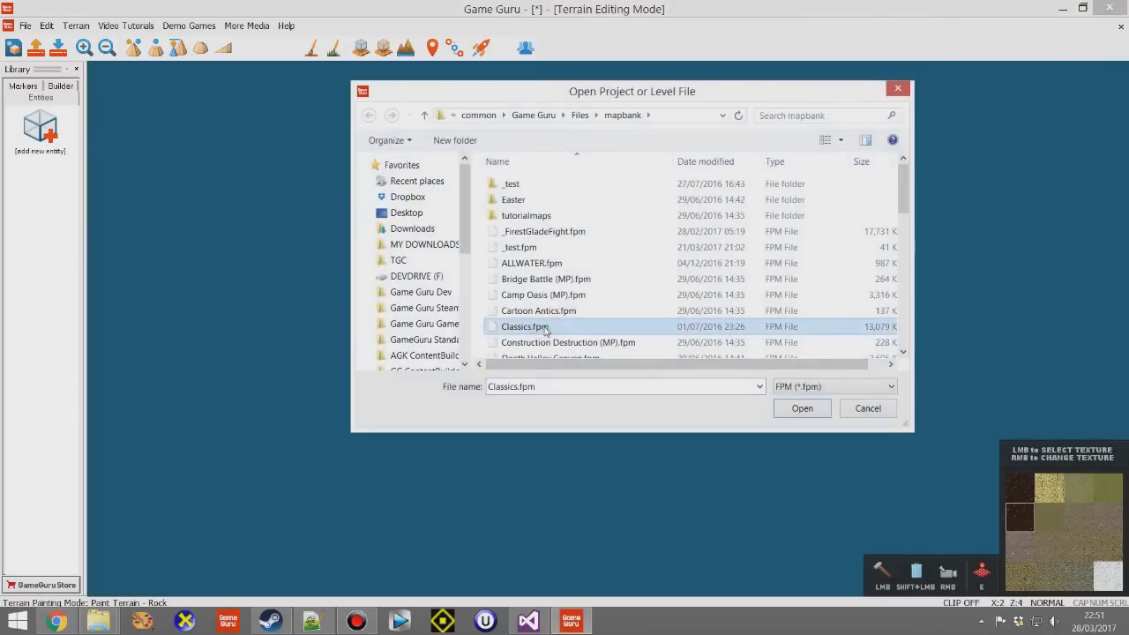
key(d)
double_click(534, 214)
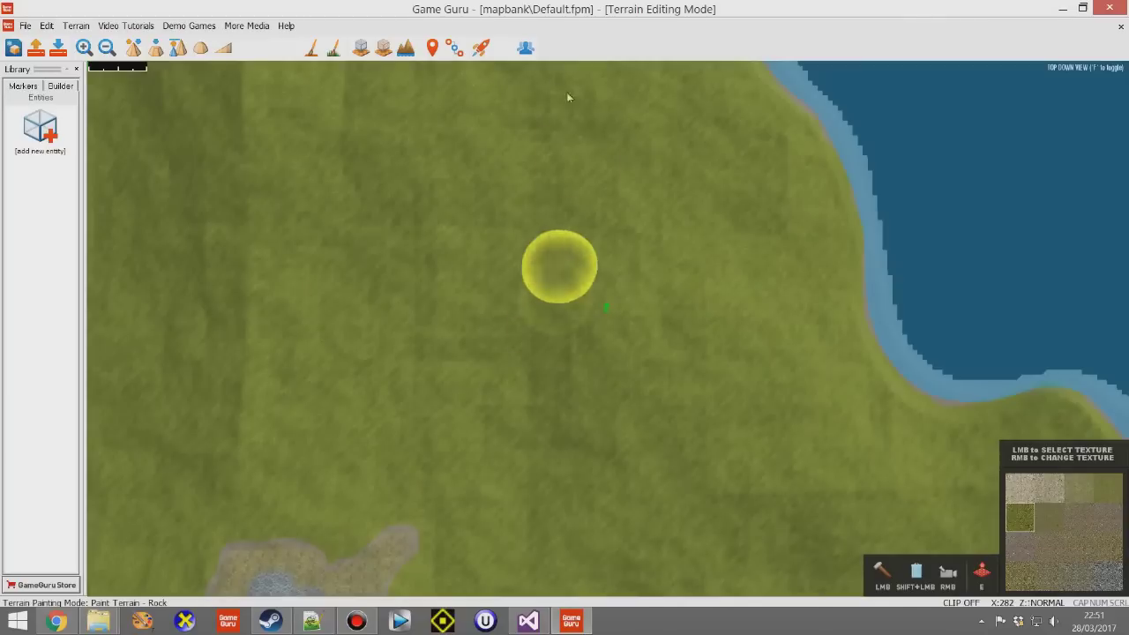
Run the Default level as a test game to view its terrain, and return to the editor
click(481, 47)
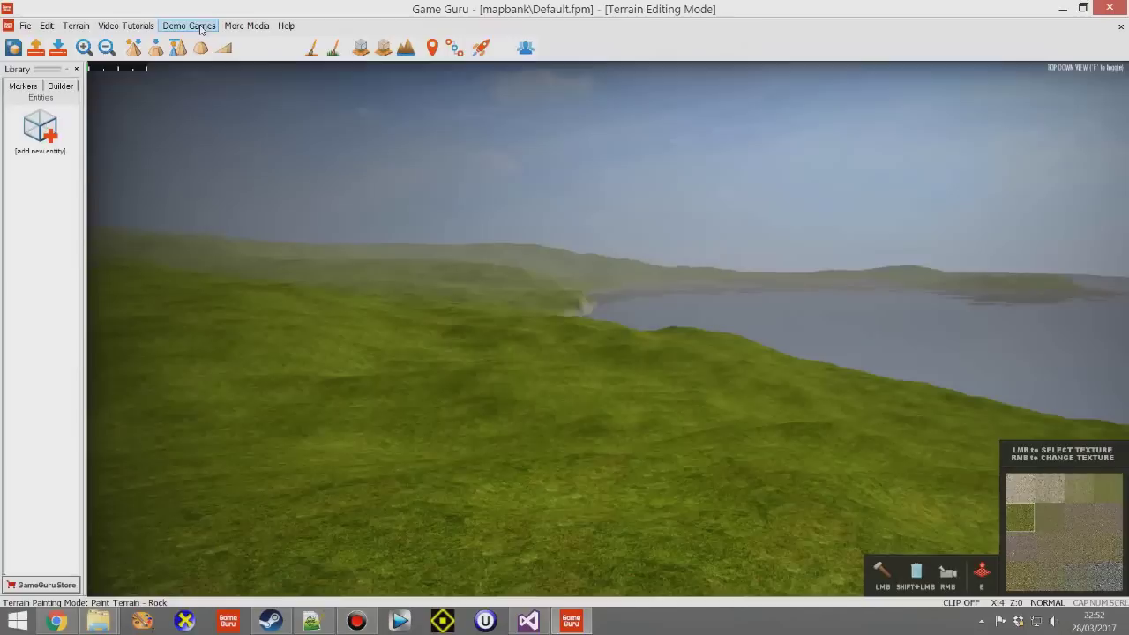
key(f)
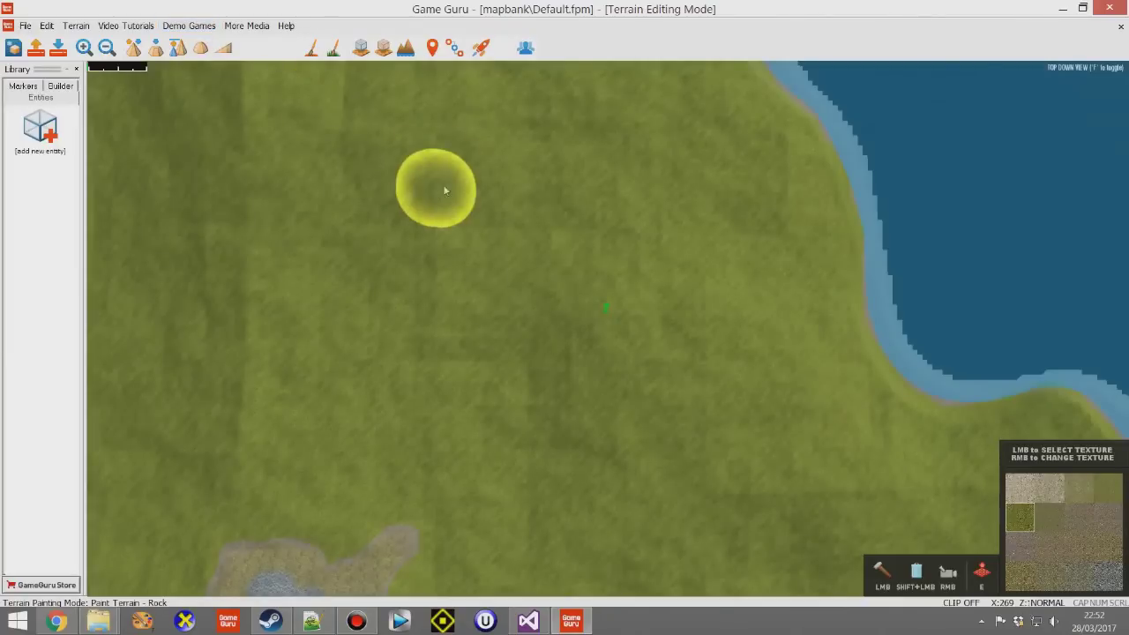
click(707, 221)
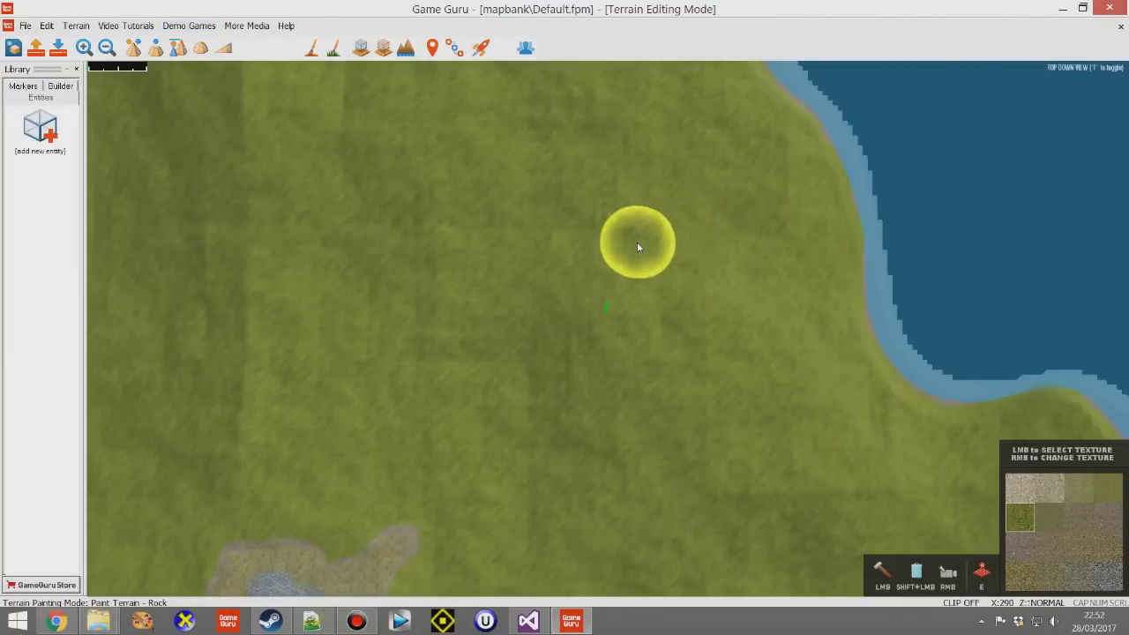